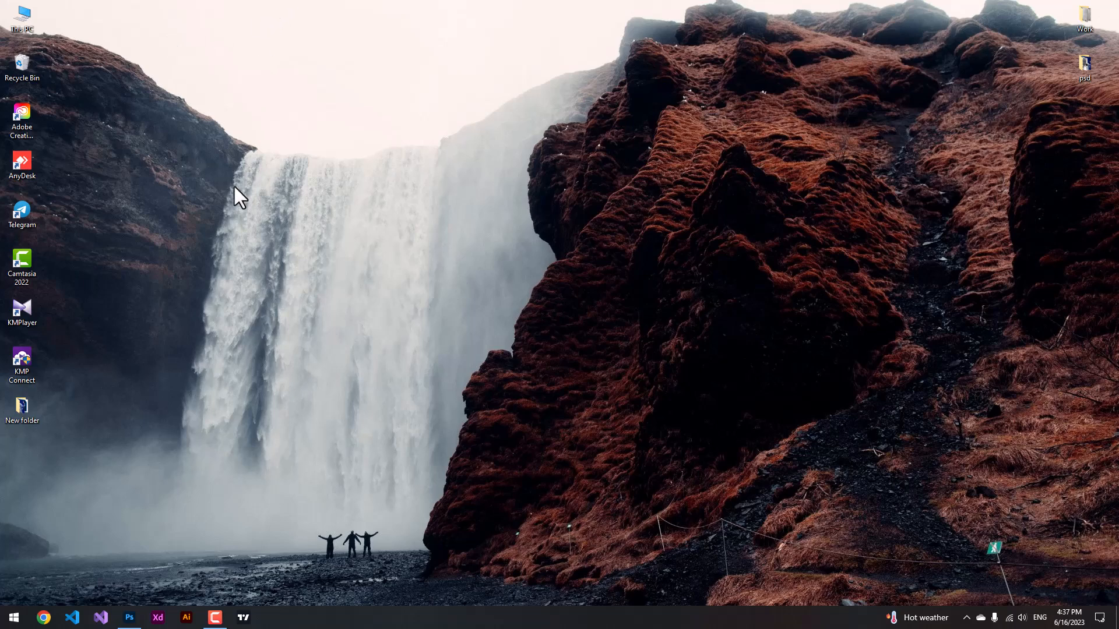
Switch to Photoshop and open the recent Pexels photo ending in 1755385.jpg, showing a woman seated on a ledge
{"action": "left_click", "coordinate": [140, 619]}
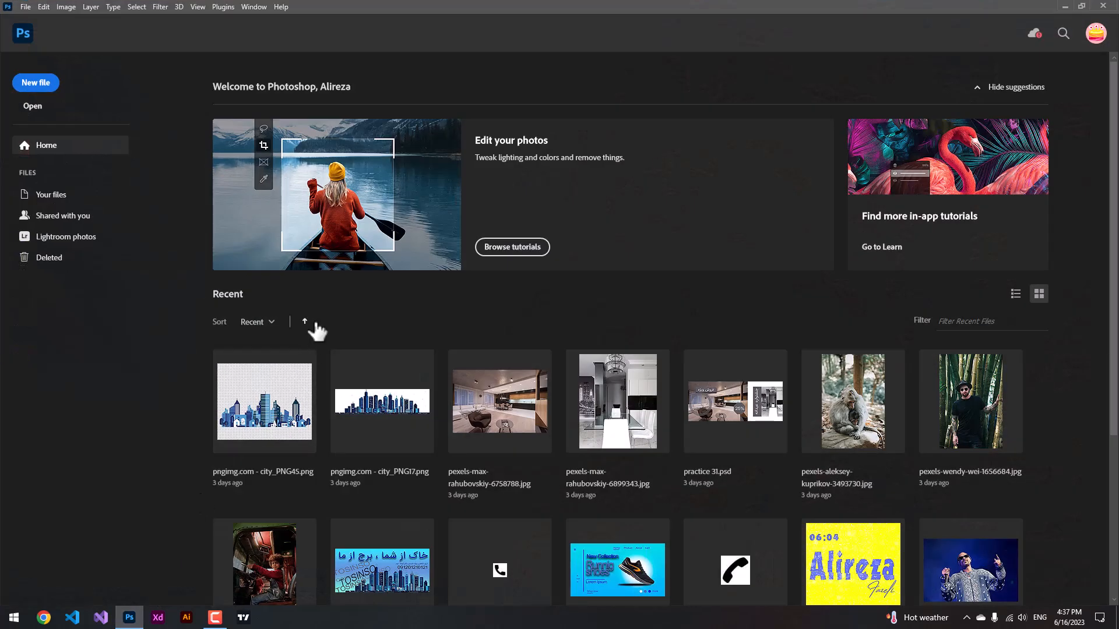
{"action": "scroll", "coordinate": [594, 327], "scroll_direction": "down", "scroll_amount": 4}
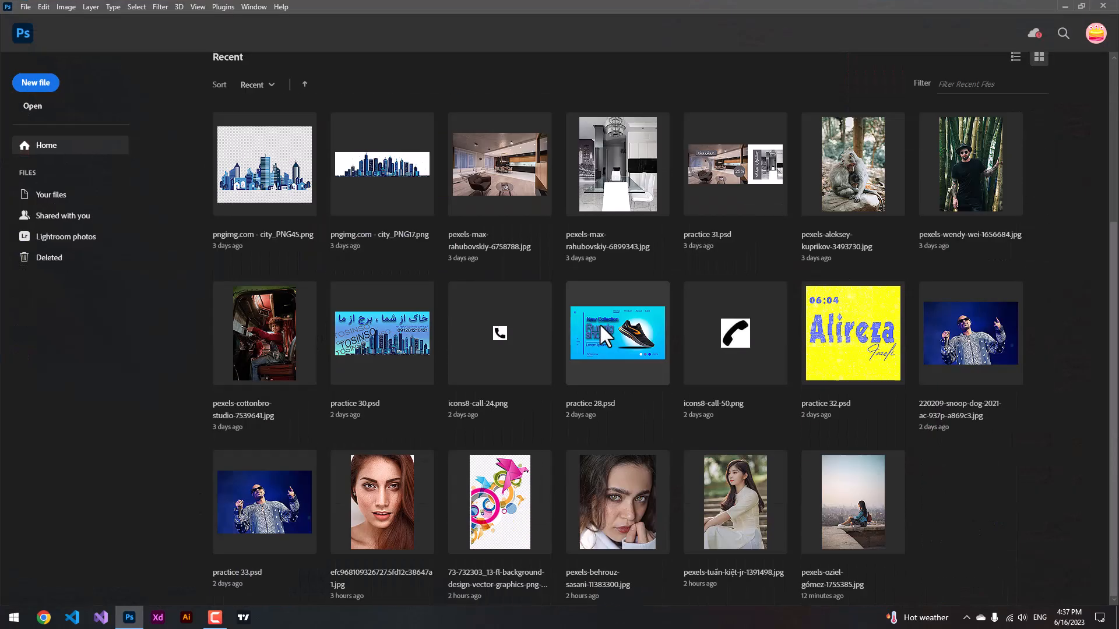
{"action": "left_click", "coordinate": [874, 539]}
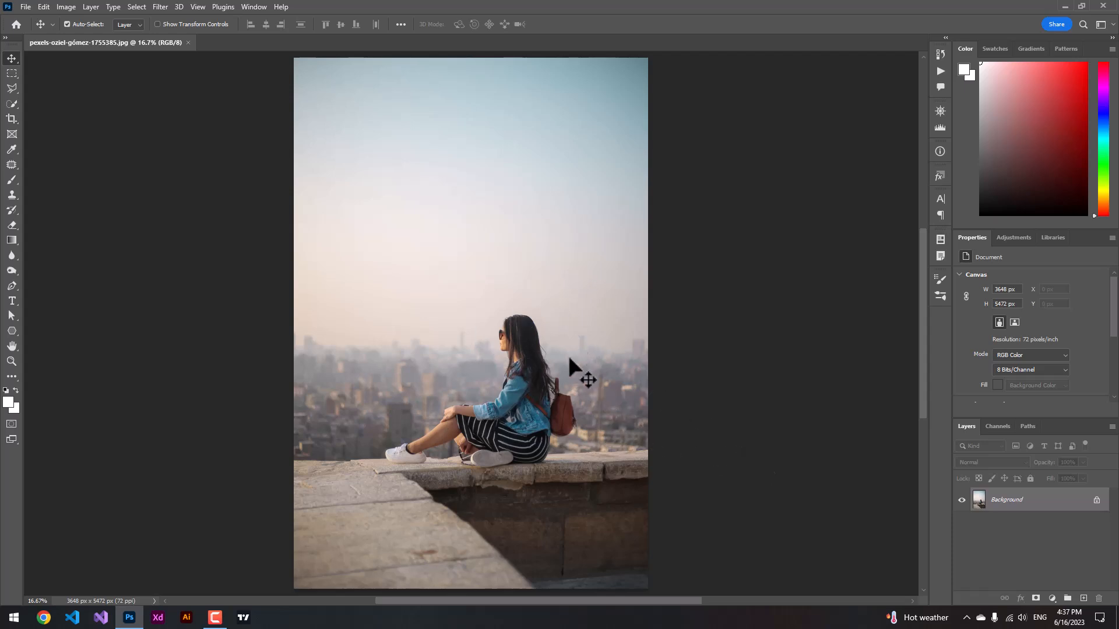
Select the seated woman with the Quick Selection tool and copy her to a new layer
{"action": "left_click", "coordinate": [12, 104]}
{"action": "scroll", "coordinate": [1017, 308], "scroll_direction": "down", "scroll_amount": 2}
{"action": "scroll", "coordinate": [1017, 309], "scroll_direction": "down", "scroll_amount": 3}
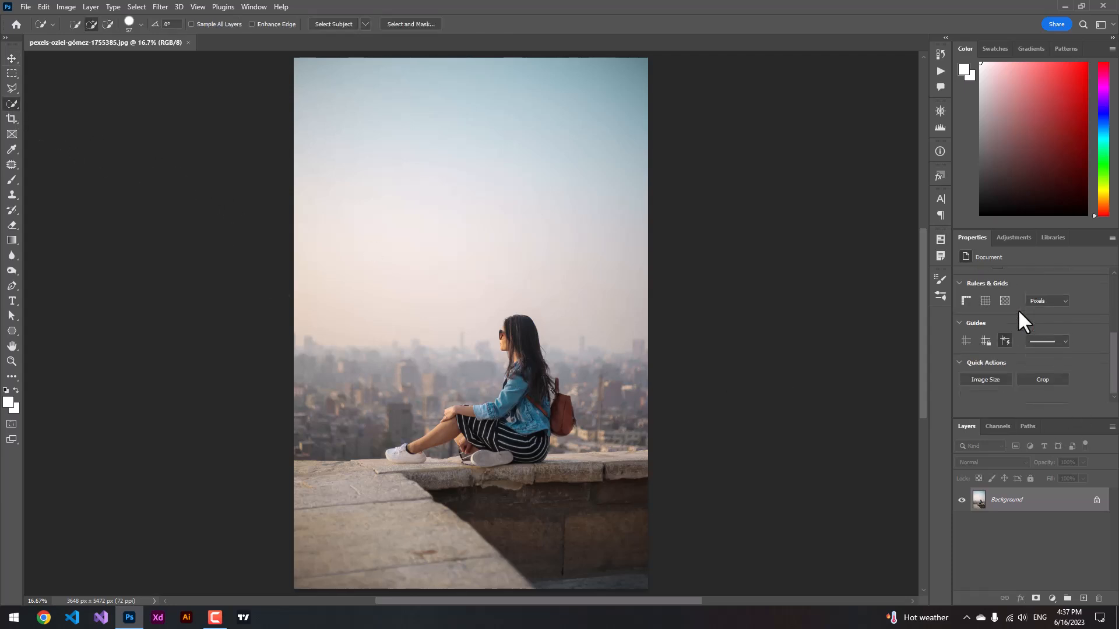
{"action": "scroll", "coordinate": [557, 314], "scroll_direction": "up", "scroll_amount": 2}
{"action": "scroll", "coordinate": [505, 409], "scroll_direction": "down", "scroll_amount": 1}
{"action": "mouse_move", "coordinate": [504, 410]}
{"action": "left_mouse_down"}
{"action": "mouse_move", "coordinate": [523, 382]}
{"action": "mouse_move", "coordinate": [518, 365]}
{"action": "mouse_move", "coordinate": [533, 411]}
{"action": "mouse_move", "coordinate": [558, 436]}
{"action": "mouse_move", "coordinate": [540, 444]}
{"action": "mouse_move", "coordinate": [529, 474]}
{"action": "mouse_move", "coordinate": [473, 481]}
{"action": "mouse_move", "coordinate": [466, 438]}
{"action": "mouse_move", "coordinate": [453, 442]}
{"action": "mouse_move", "coordinate": [471, 491]}
{"action": "mouse_move", "coordinate": [434, 460]}
{"action": "mouse_move", "coordinate": [406, 480]}
{"action": "mouse_move", "coordinate": [448, 483]}
{"action": "left_mouse_up"}
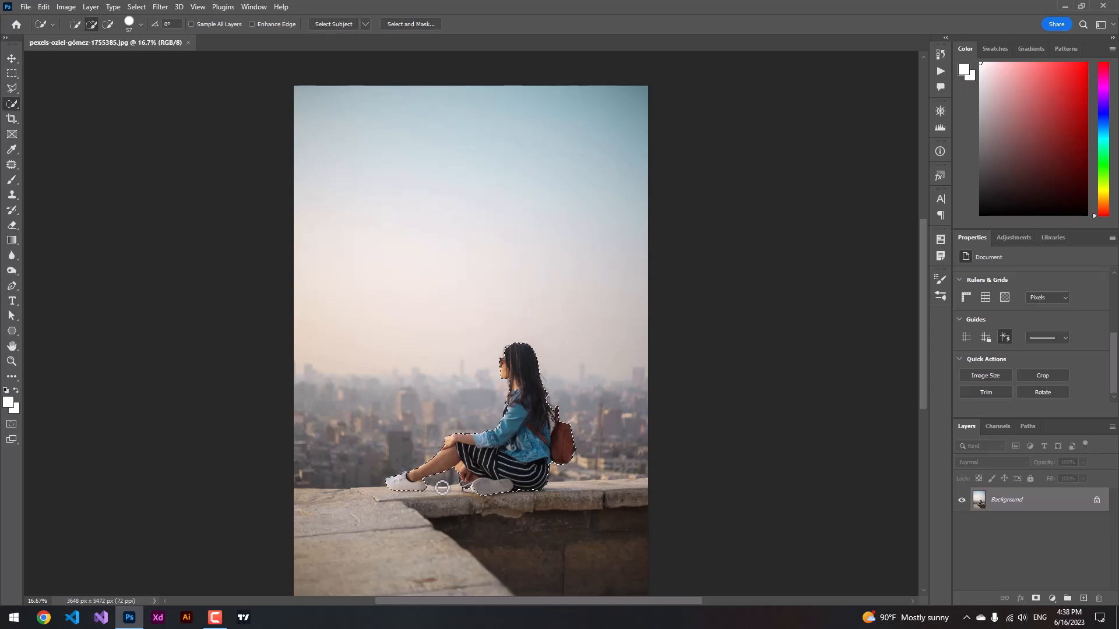
{"action": "key", "text": "ctrl+j"}
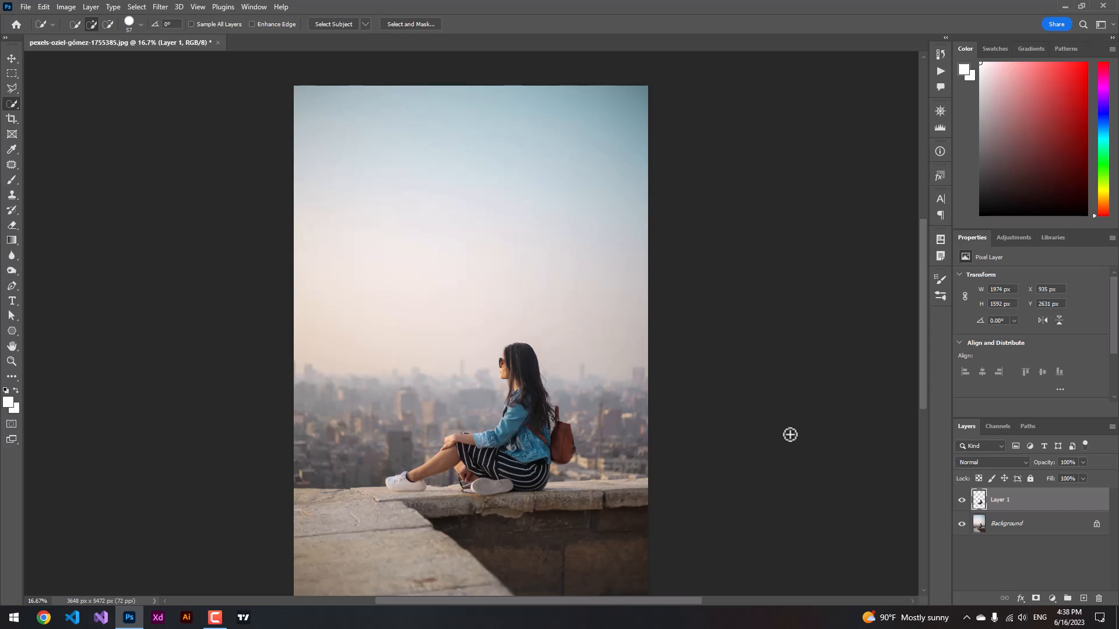
Unlock the Background layer, load the woman's outline as a selection and expand it by 20 pixels
{"action": "left_click_drag", "start_coordinate": [978, 523], "coordinate": [980, 524]}
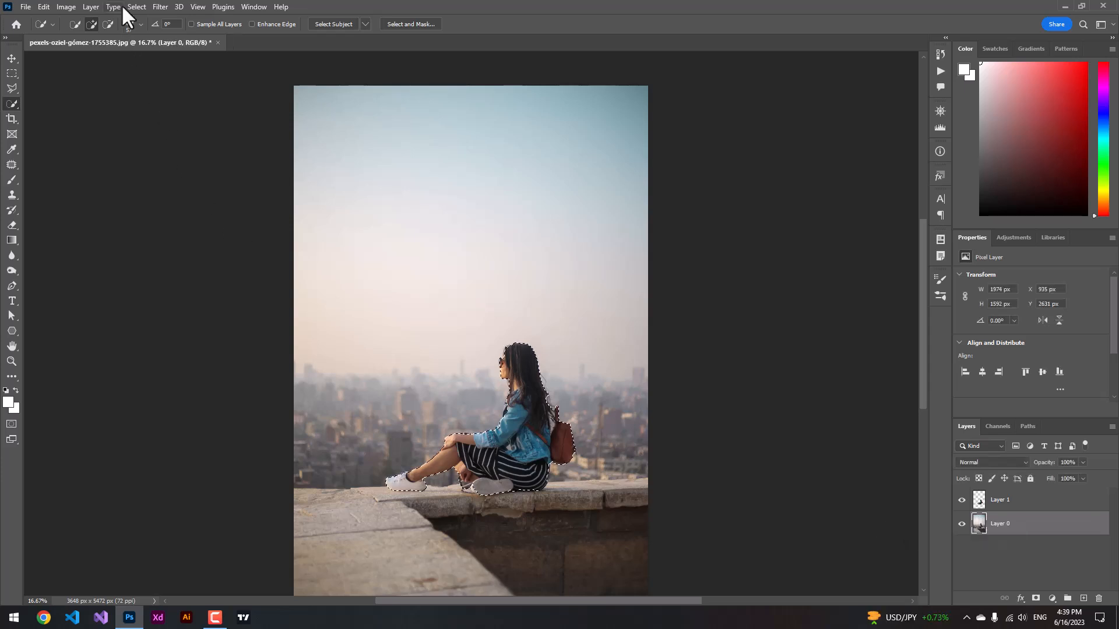
{"action": "left_click", "coordinate": [130, 7]}
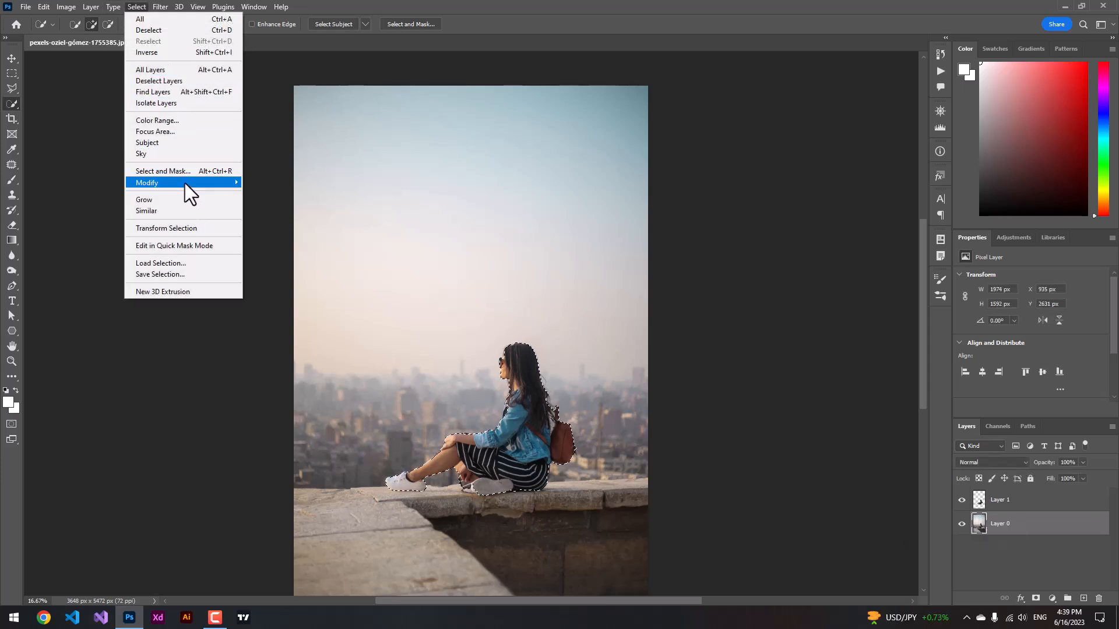
{"action": "mouse_move", "coordinate": [187, 182]}
{"action": "left_click", "coordinate": [270, 201]}
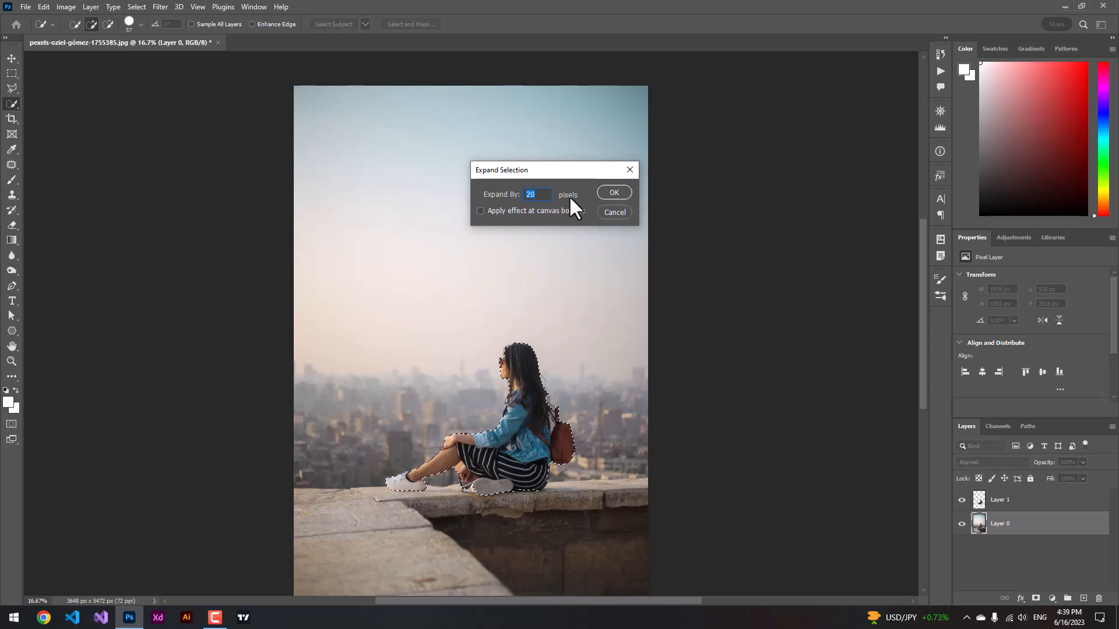
{"action": "left_click", "coordinate": [613, 192]}
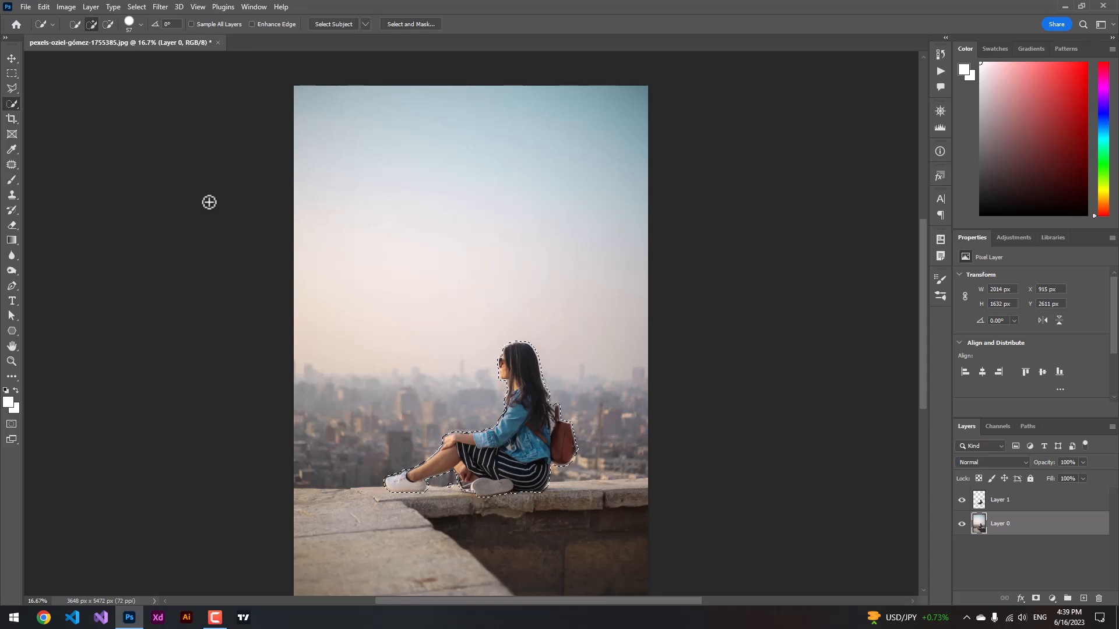
Remove the woman from Layer 0 with a Content-Aware fill and clear the selection
{"action": "left_click", "coordinate": [42, 7]}
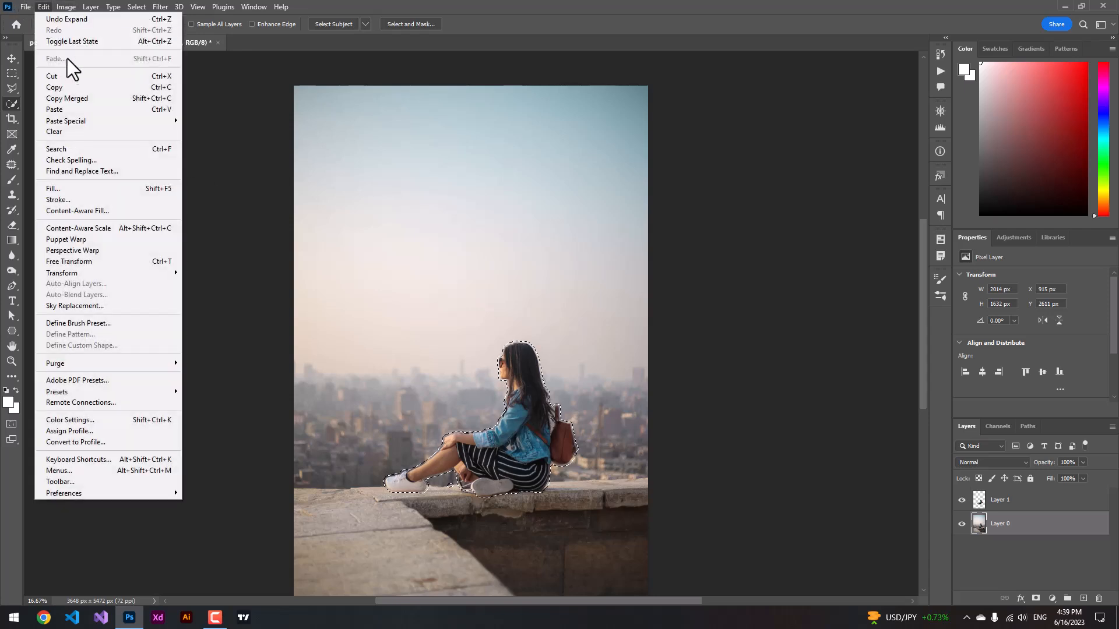
{"action": "left_click", "coordinate": [70, 187]}
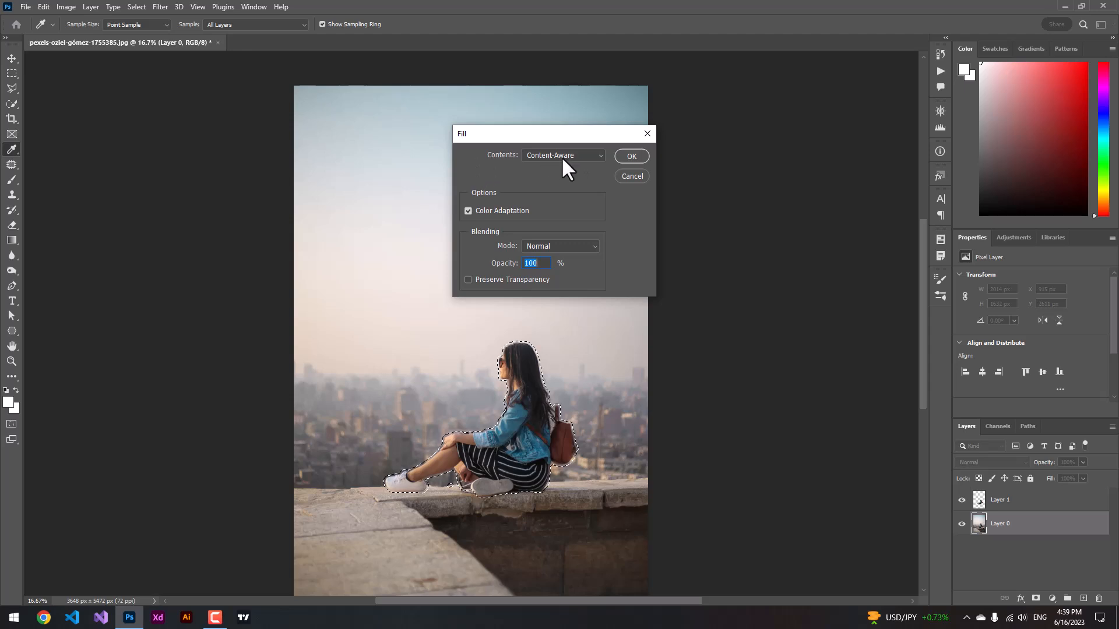
{"action": "left_click", "coordinate": [631, 156]}
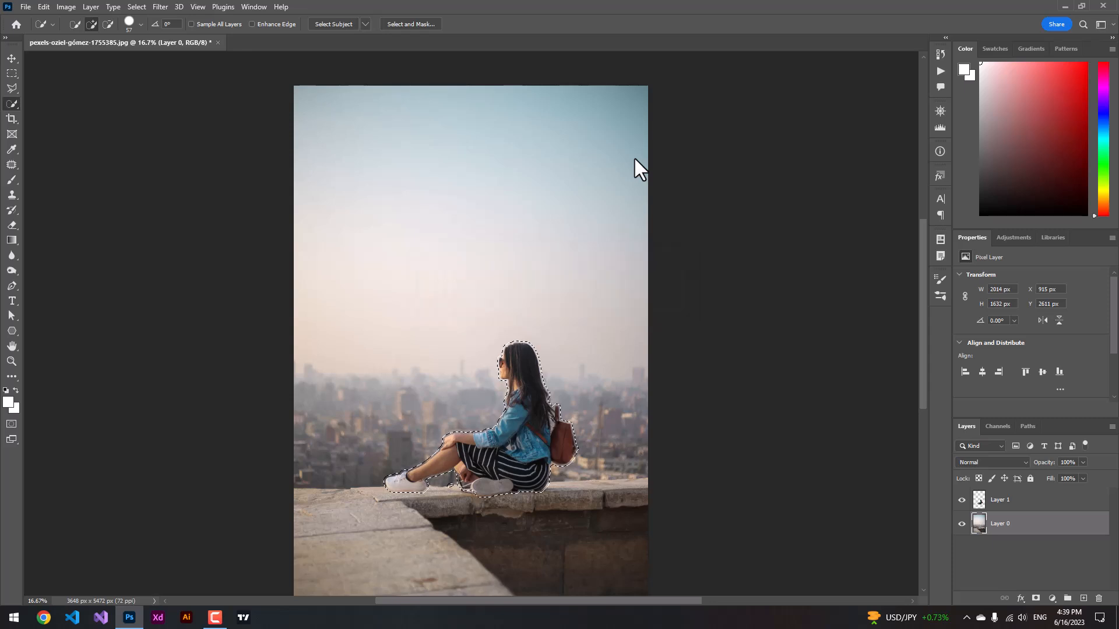
{"action": "left_click", "coordinate": [962, 500]}
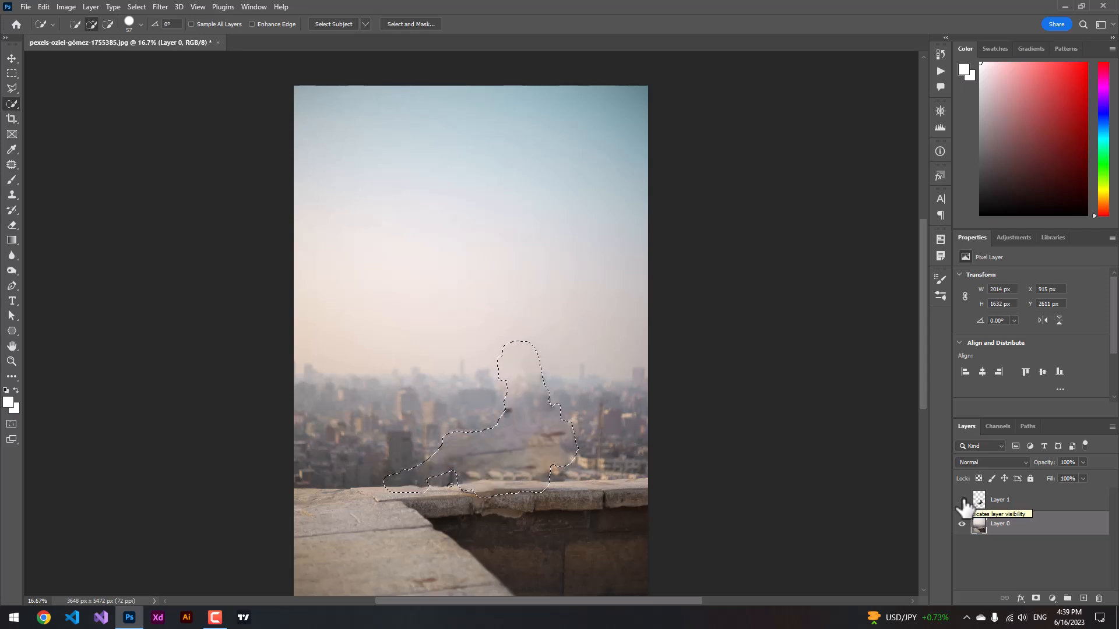
{"action": "left_click", "coordinate": [962, 501]}
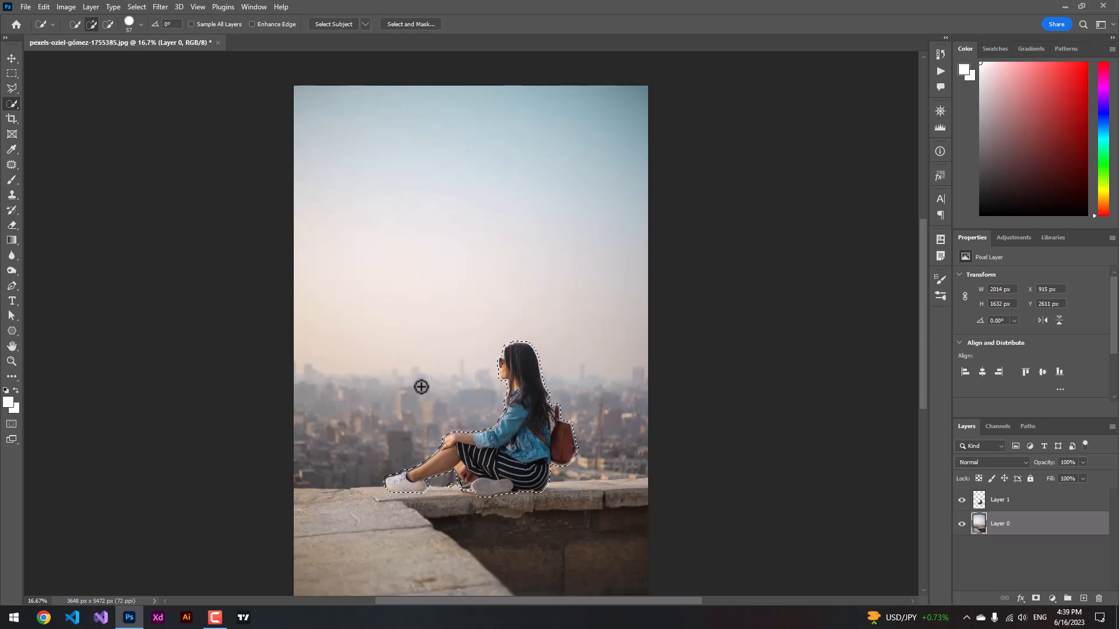
{"action": "key", "text": "ctrl+d"}
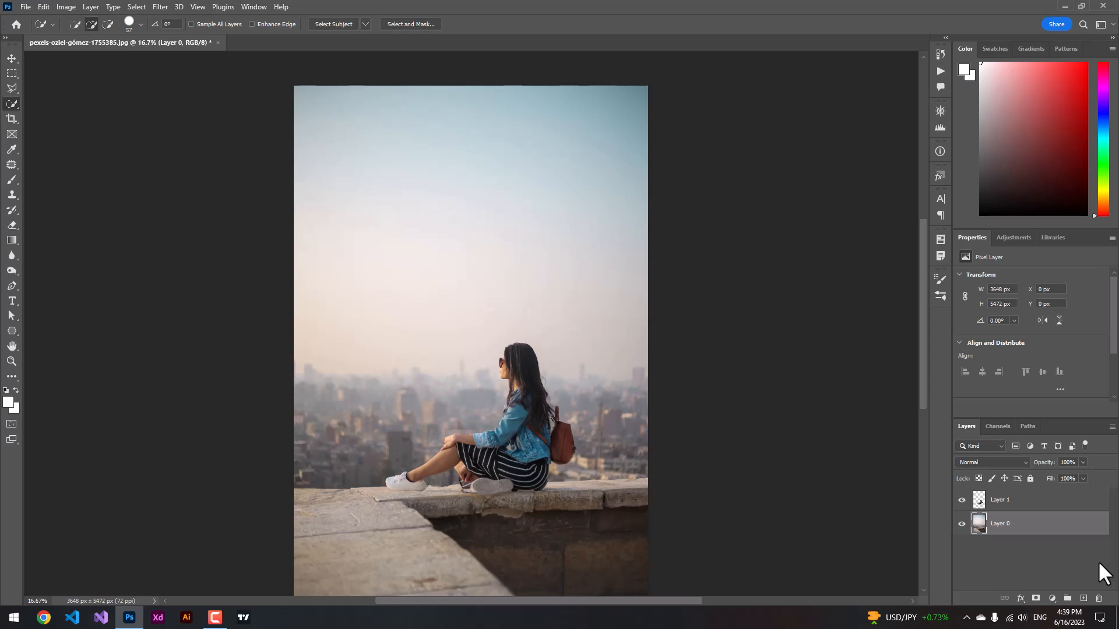
Convert both Layer 1 and Layer 0 to smart objects
{"action": "right_click", "coordinate": [1026, 504]}
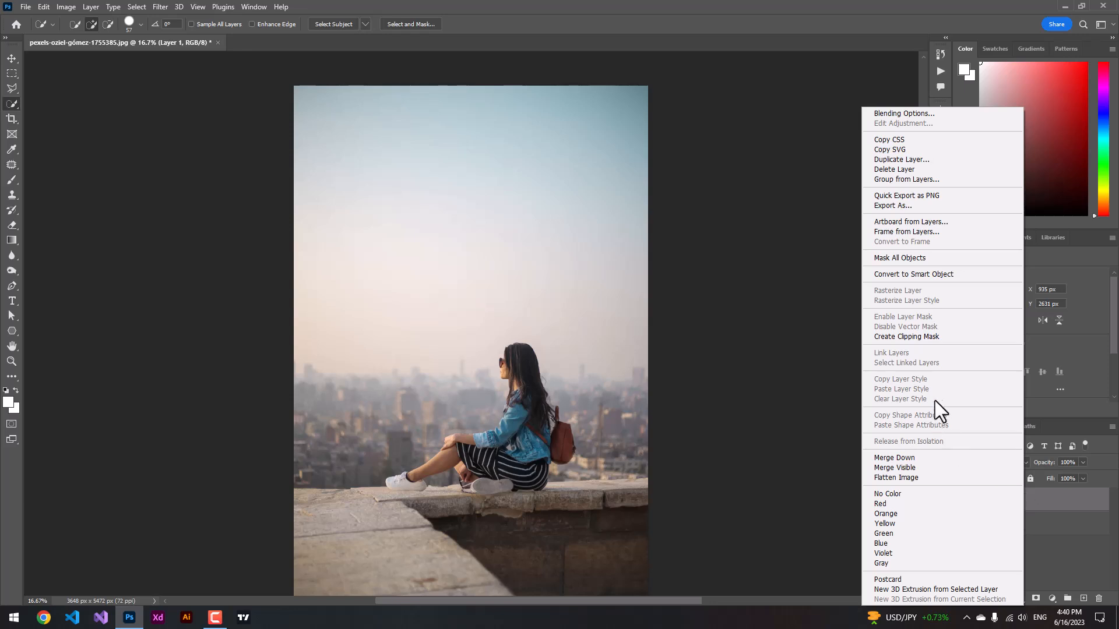
{"action": "left_click", "coordinate": [928, 274]}
{"action": "right_click", "coordinate": [1023, 516]}
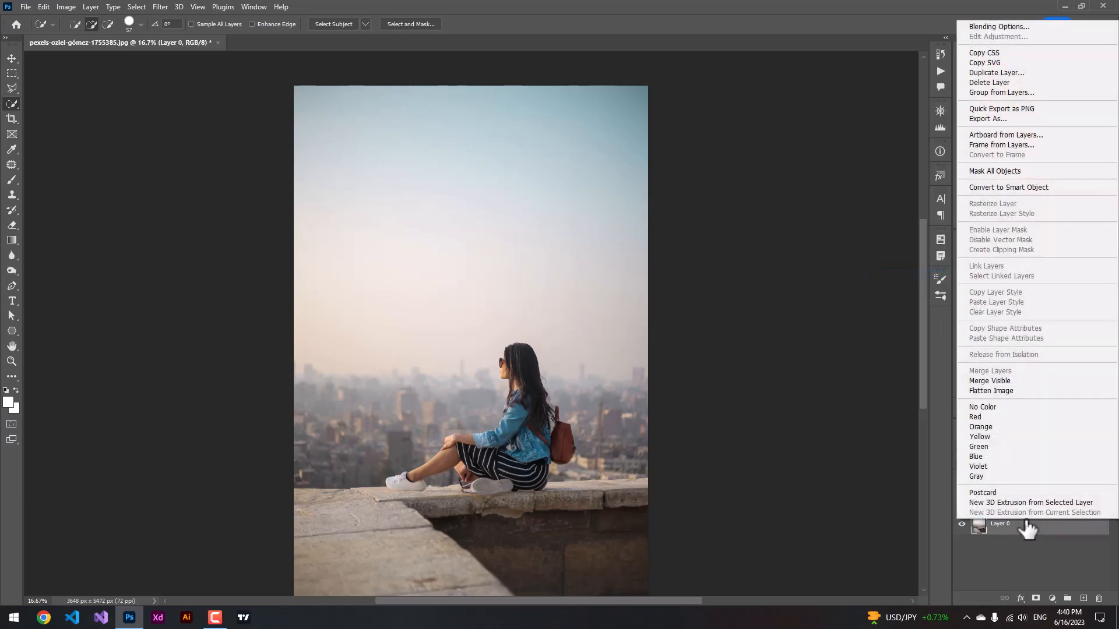
{"action": "left_click", "coordinate": [995, 186]}
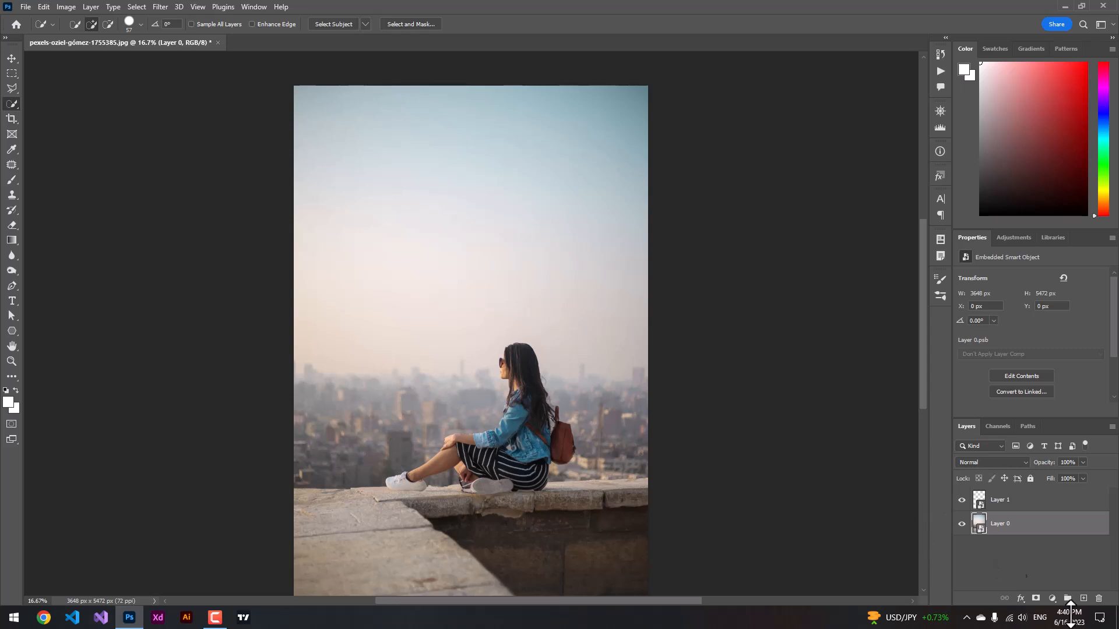
On a new layer above the woman, draw a rectangle about 2787 × 1047 px over the photo's lower-right area
{"action": "left_click", "coordinate": [1028, 503]}
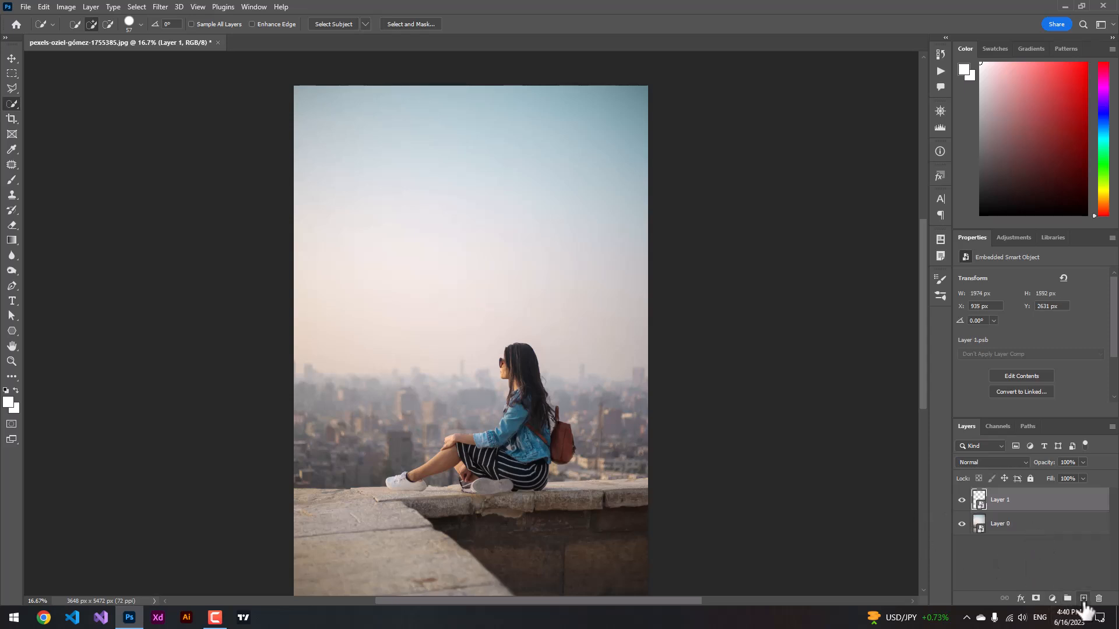
{"action": "left_click", "coordinate": [1083, 598]}
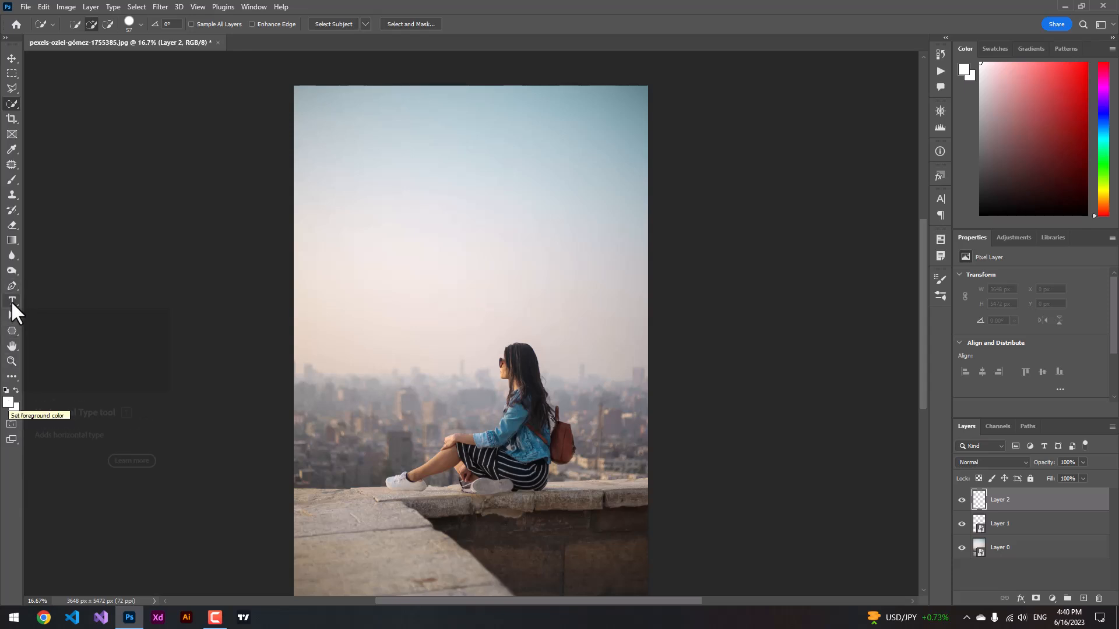
{"action": "left_click_drag", "start_coordinate": [12, 324], "coordinate": [49, 330]}
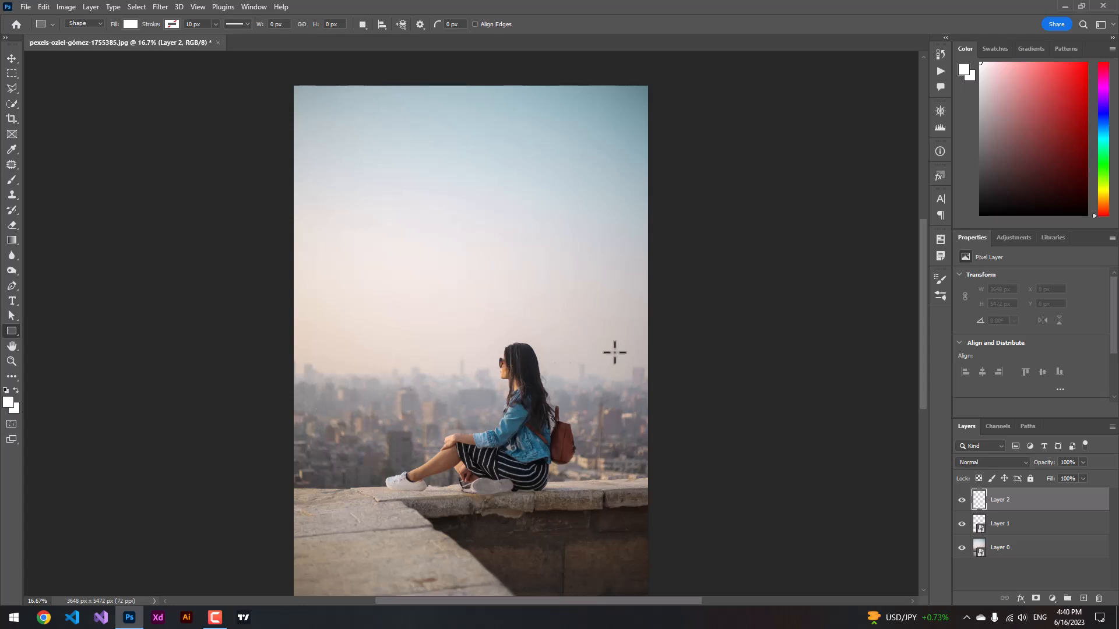
{"action": "scroll", "coordinate": [564, 365], "scroll_direction": "down", "scroll_amount": 3}
{"action": "left_click_drag", "start_coordinate": [387, 437], "coordinate": [657, 538]}
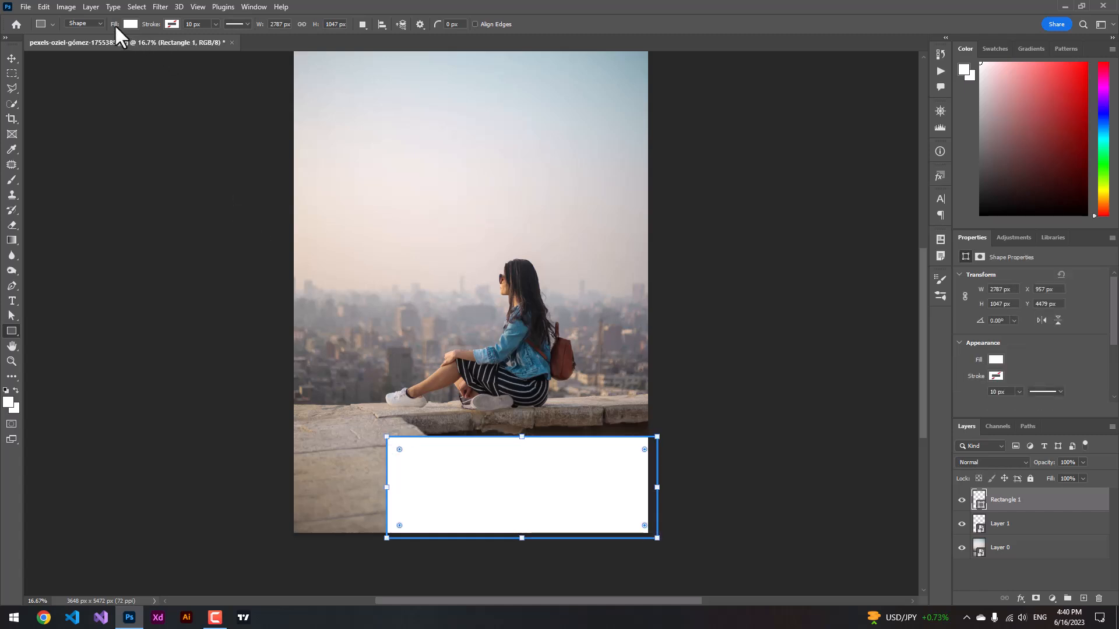
Fill the rectangle with a dusty pink-beige recently used color and convert its layer to a smart object
{"action": "left_click", "coordinate": [131, 24]}
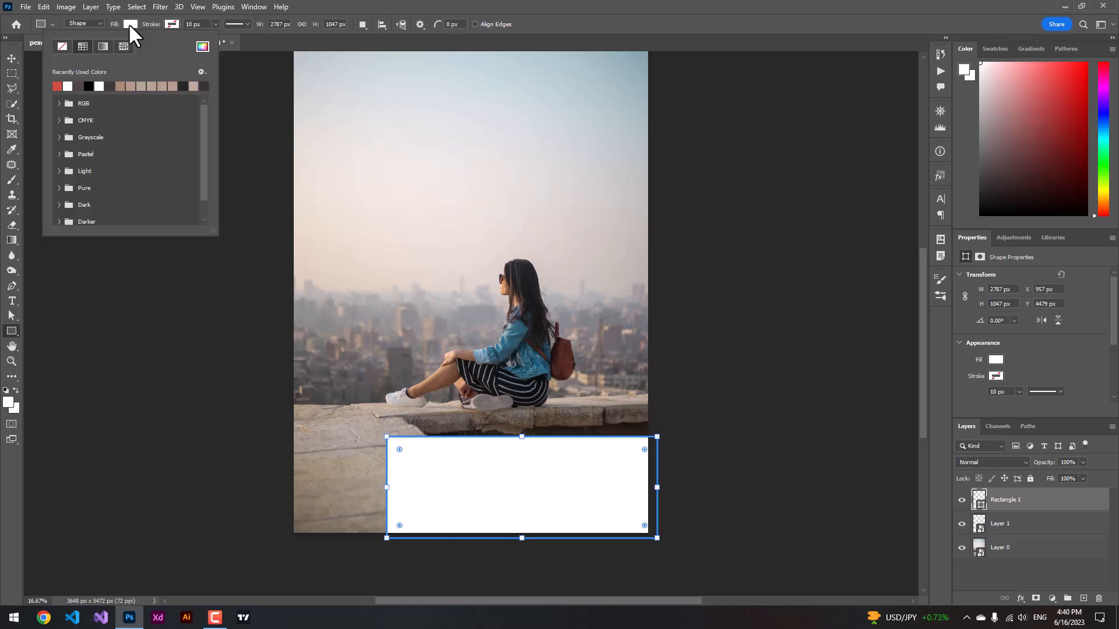
{"action": "left_click", "coordinate": [151, 86]}
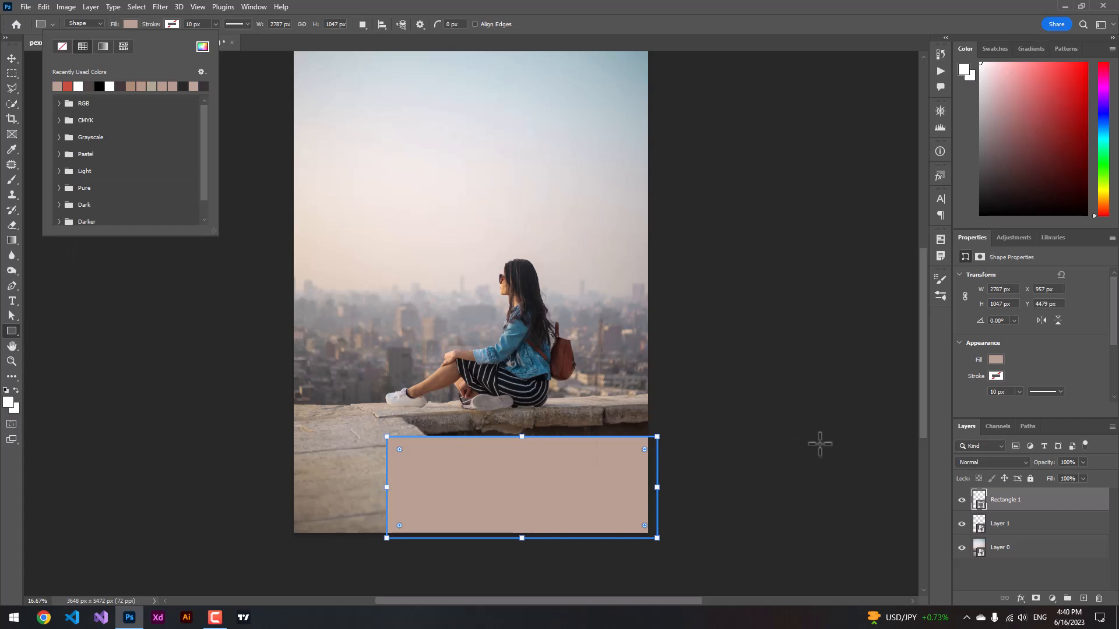
{"action": "right_click", "coordinate": [1017, 501]}
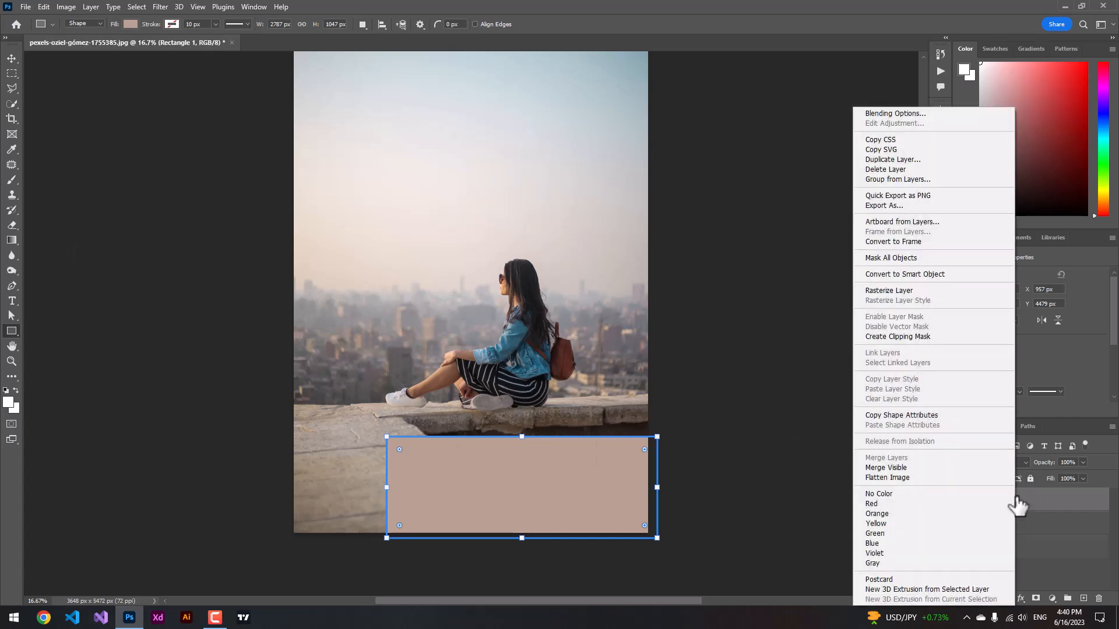
{"action": "left_click", "coordinate": [901, 274]}
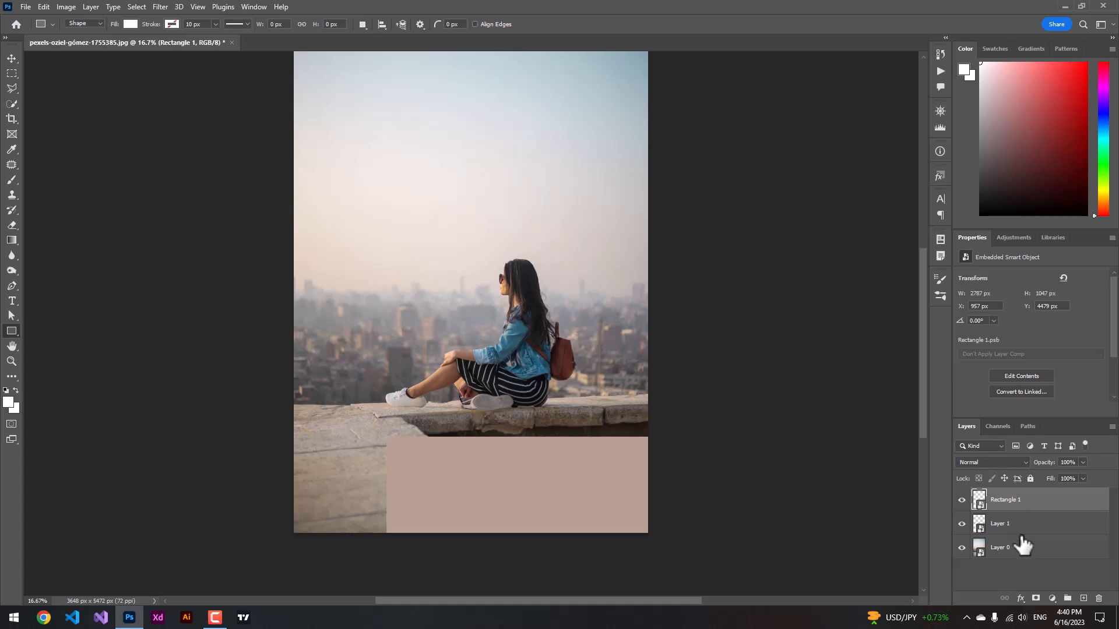
Add a horizontal text layer over the beige rectangle reading "تهران رو یک روزه بگرد !"
{"action": "left_click", "coordinate": [1083, 599]}
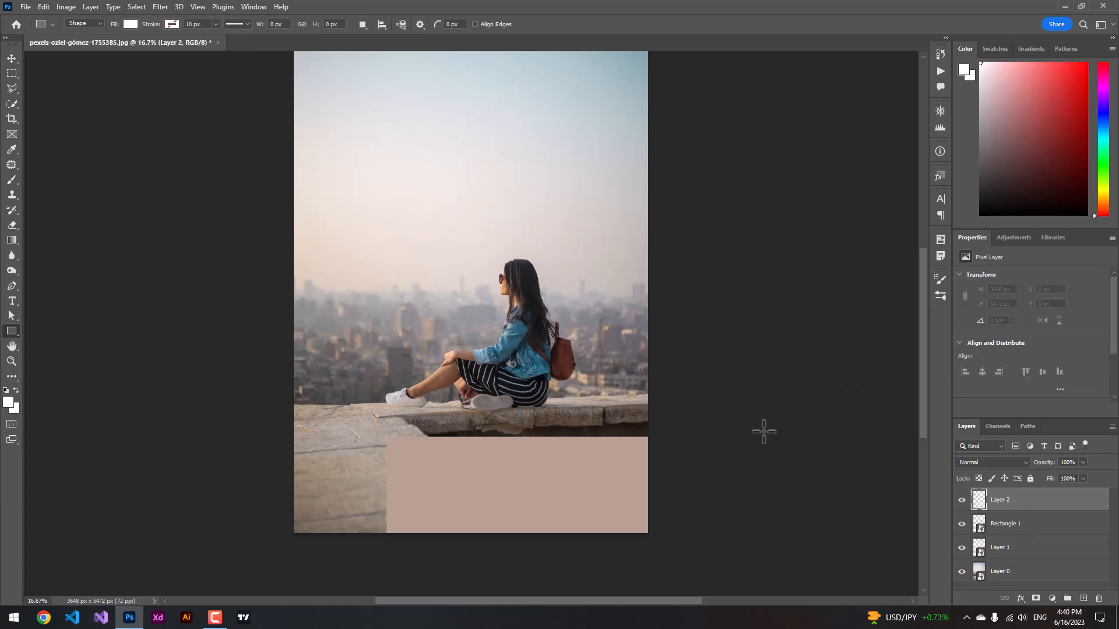
{"action": "left_click", "coordinate": [10, 303]}
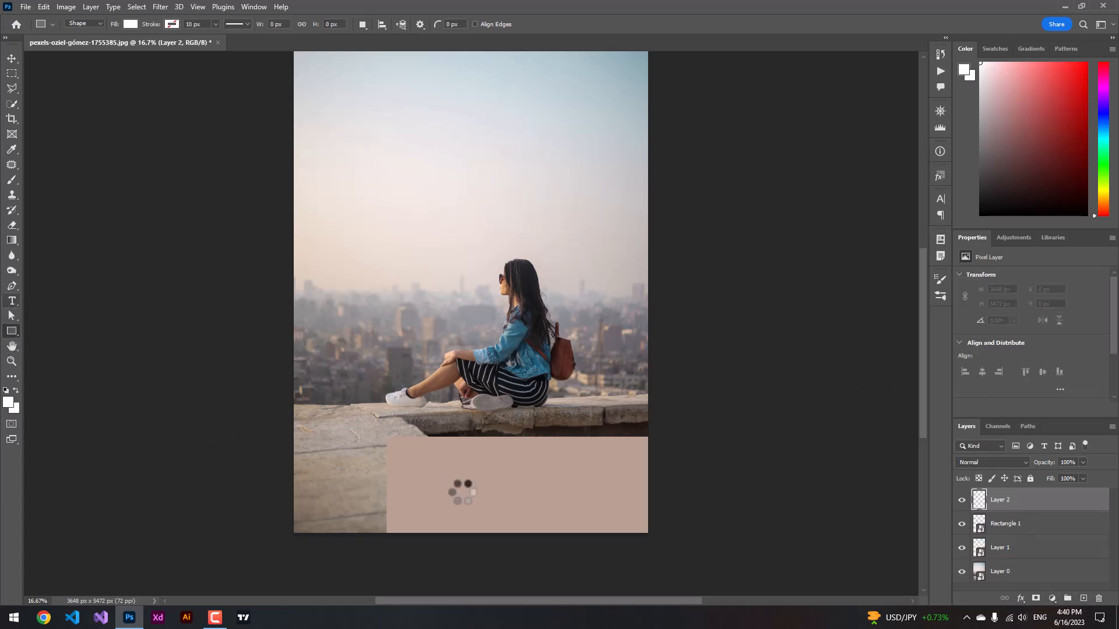
{"action": "left_click", "coordinate": [469, 482]}
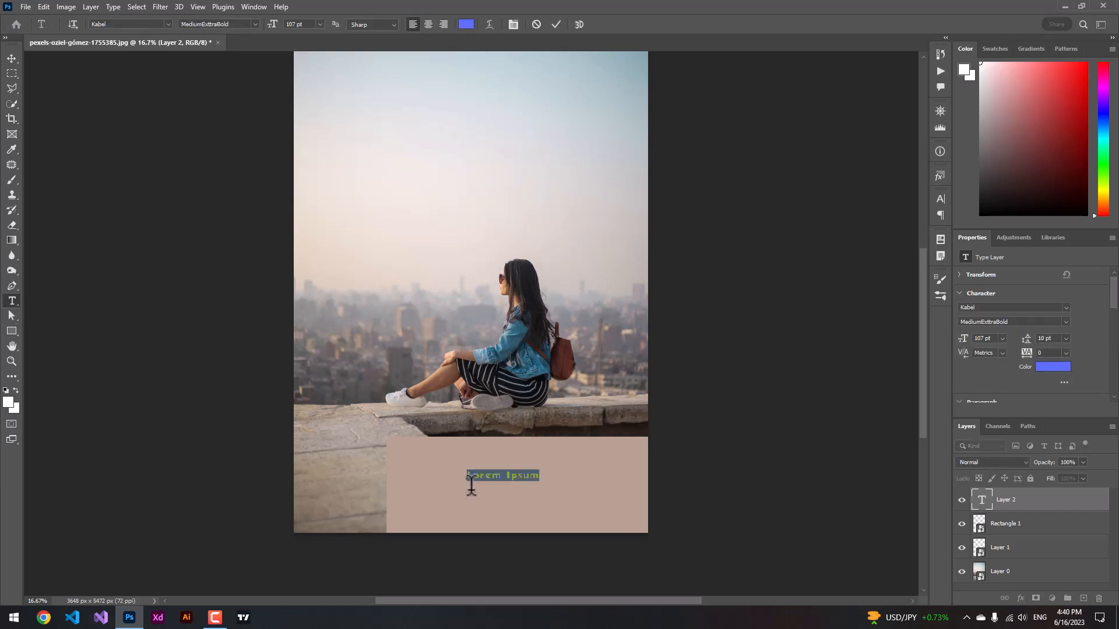
{"action": "key", "text": "alt+shift"}
{"action": "type", "text": "س"}
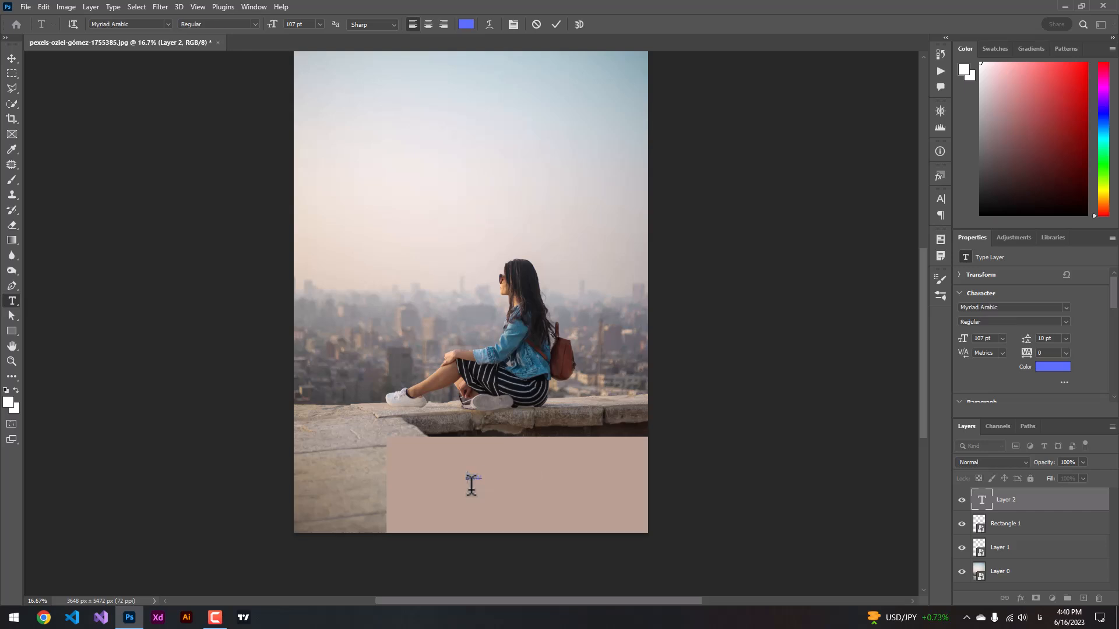
{"action": "type", "text": "هران زیباترین یقه  ید"}
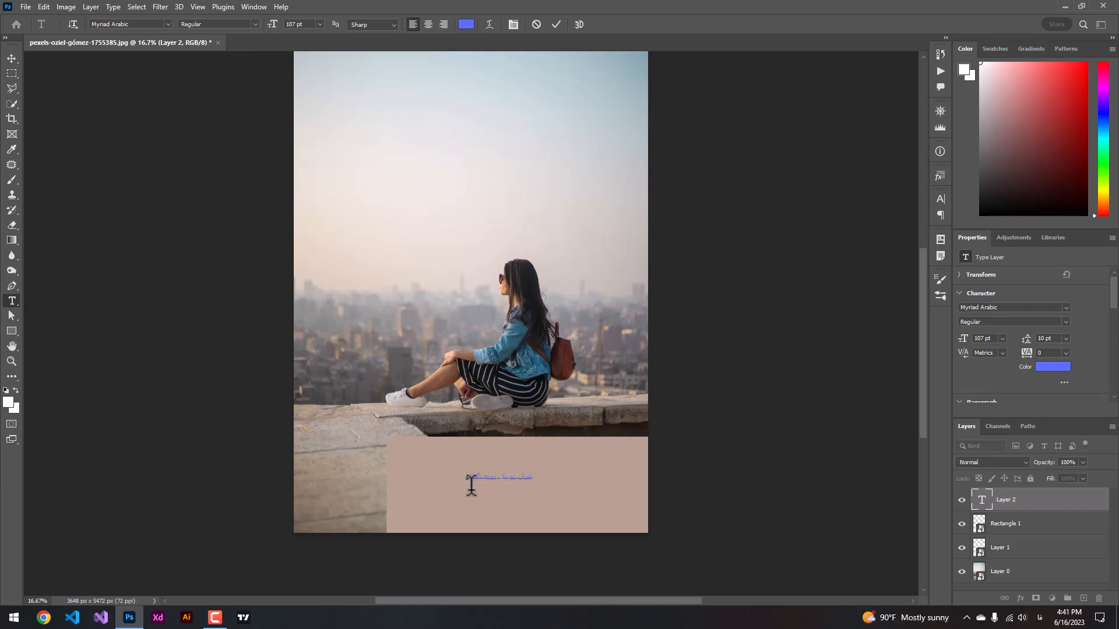
Change the colour of all the Persian text on the beige rectangle to dark grey #2e2e2f
{"action": "key", "text": "ctrl"}
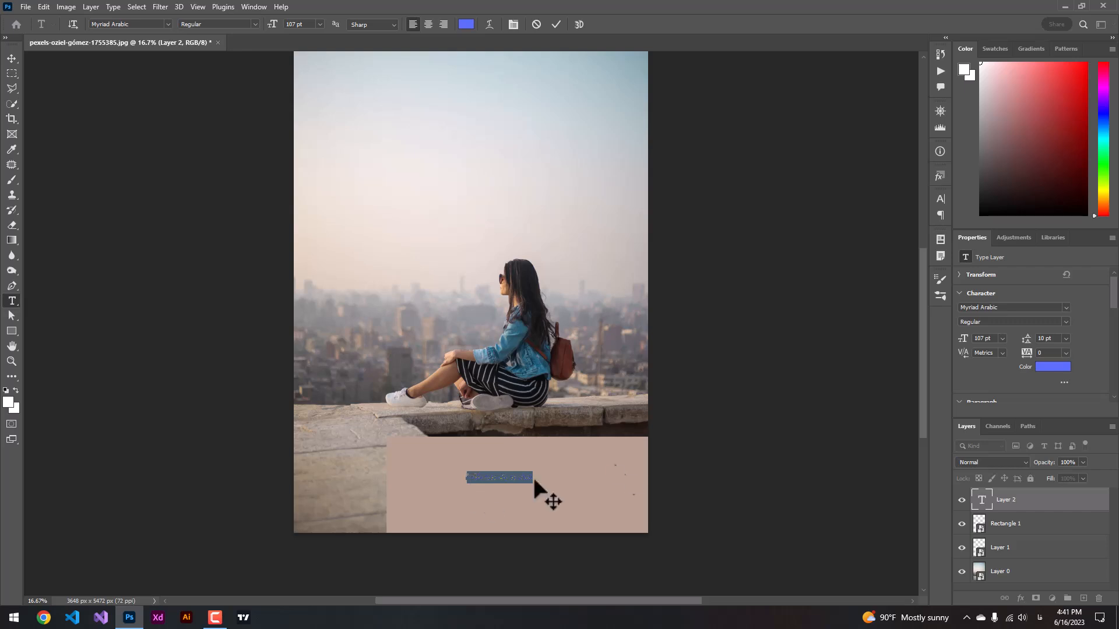
{"action": "left_click", "coordinate": [1043, 368]}
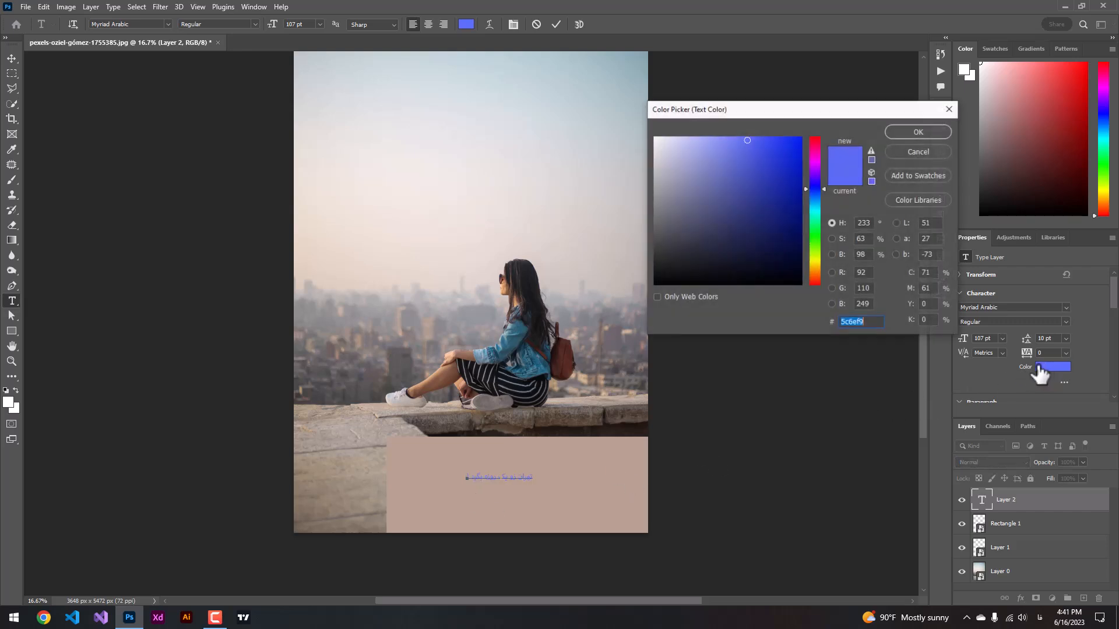
{"action": "left_click", "coordinate": [721, 160]}
{"action": "type", "text": "2e2e2f"}
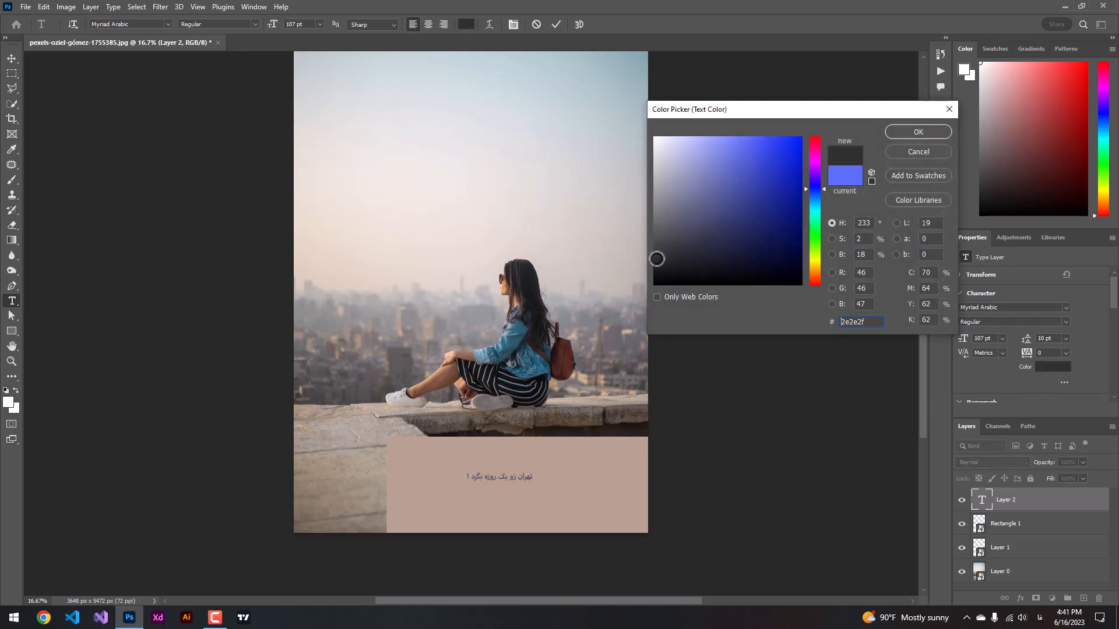
{"action": "left_click", "coordinate": [919, 131]}
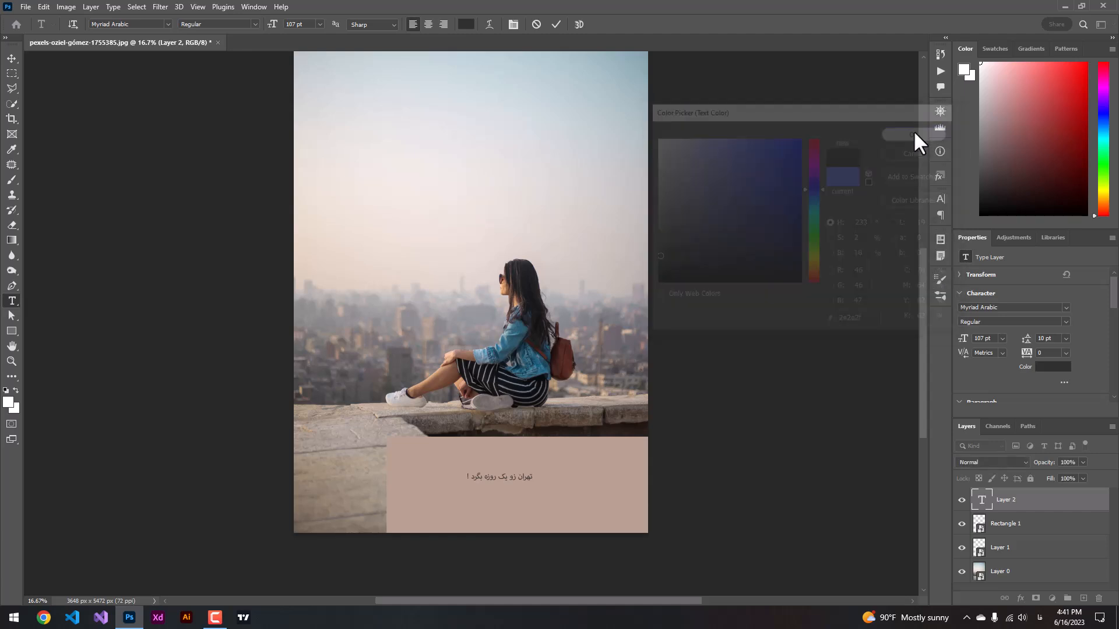
Enlarge the Persian text to 296 pt and move it to the middle of the beige rectangle
{"action": "left_click_drag", "start_coordinate": [273, 28], "coordinate": [384, 26]}
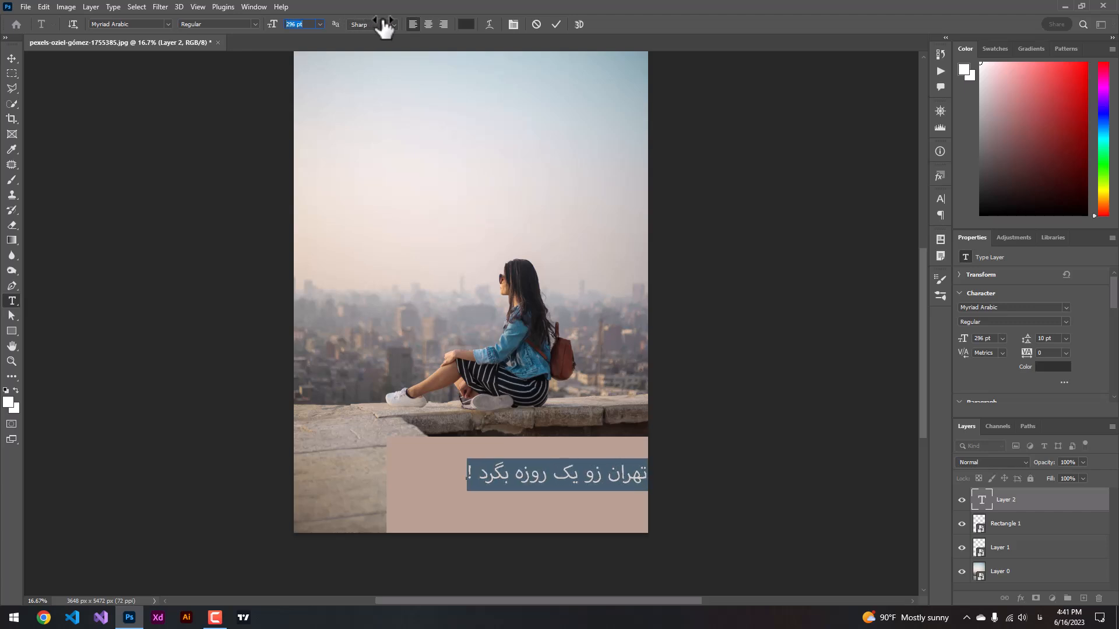
{"action": "left_click", "coordinate": [11, 57]}
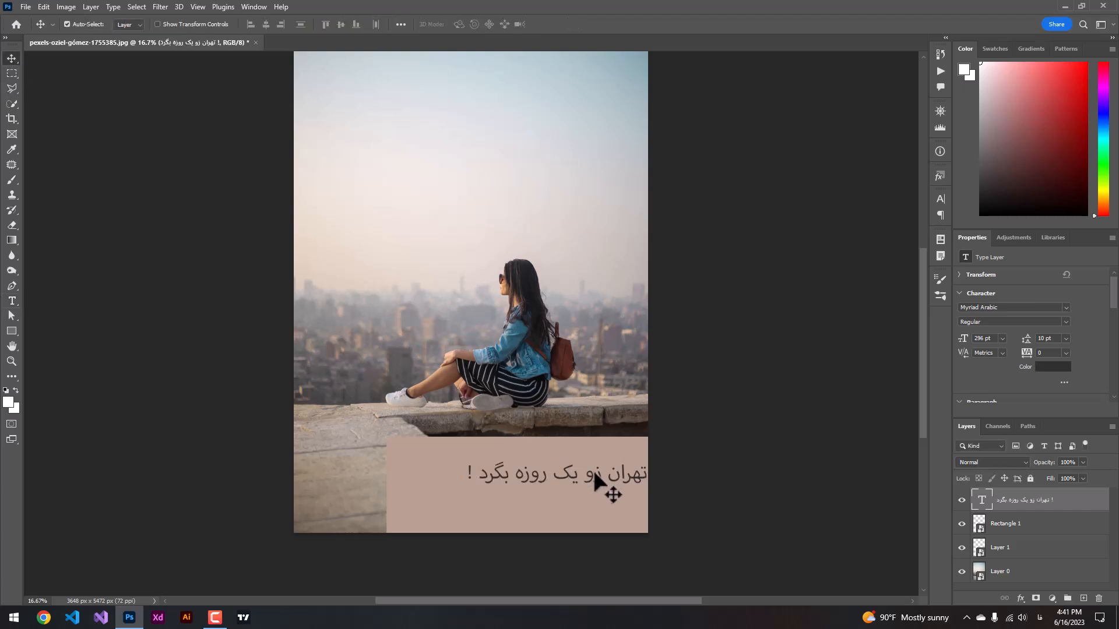
{"action": "left_click_drag", "start_coordinate": [588, 469], "coordinate": [555, 492]}
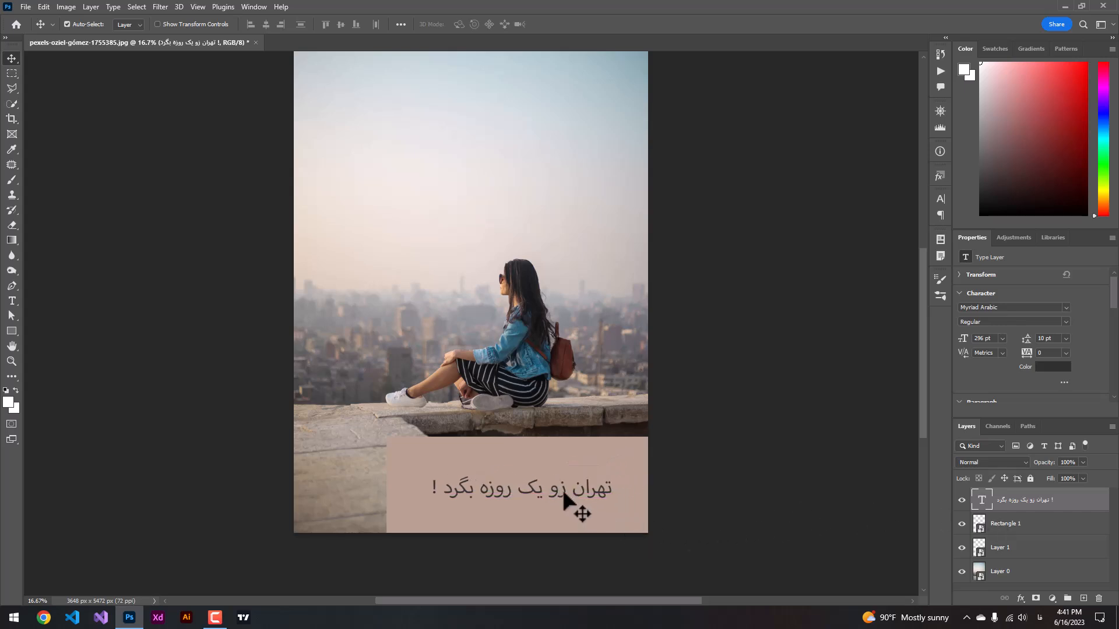
Correct the text's second word to "رو" and convert the text layer to a smart object
{"action": "double_click", "coordinate": [563, 493]}
{"action": "left_click", "coordinate": [563, 488]}
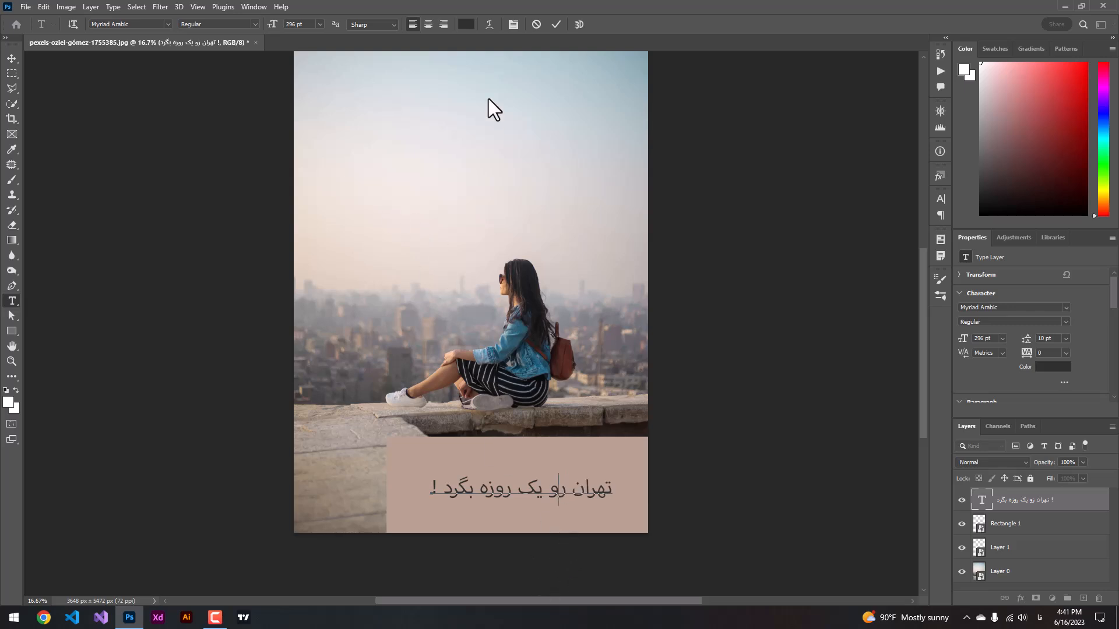
{"action": "left_click", "coordinate": [554, 26]}
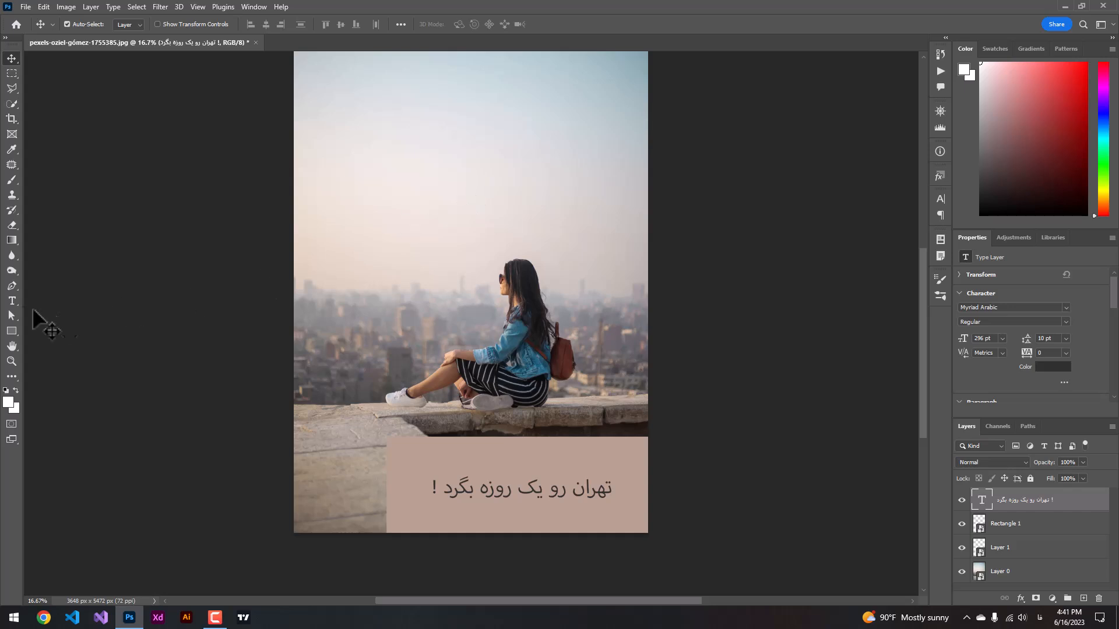
{"action": "right_click", "coordinate": [1019, 498]}
{"action": "left_click", "coordinate": [907, 220]}
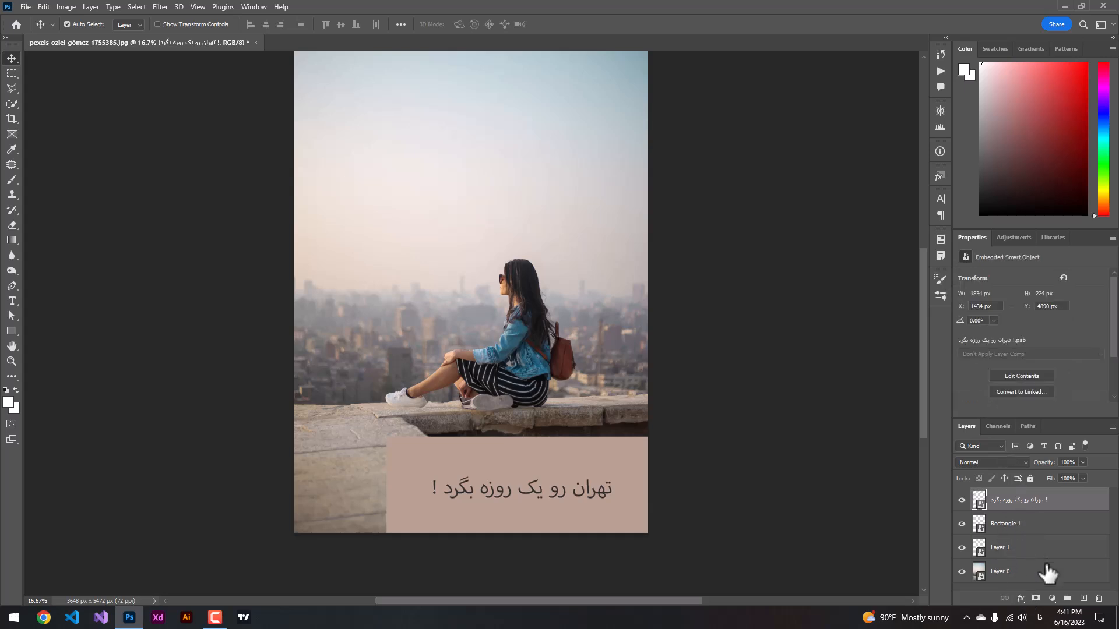
Add a new layer on top with the horizontal text "همین سه شنبه!!" in the upper sky
{"action": "left_click", "coordinate": [1082, 599]}
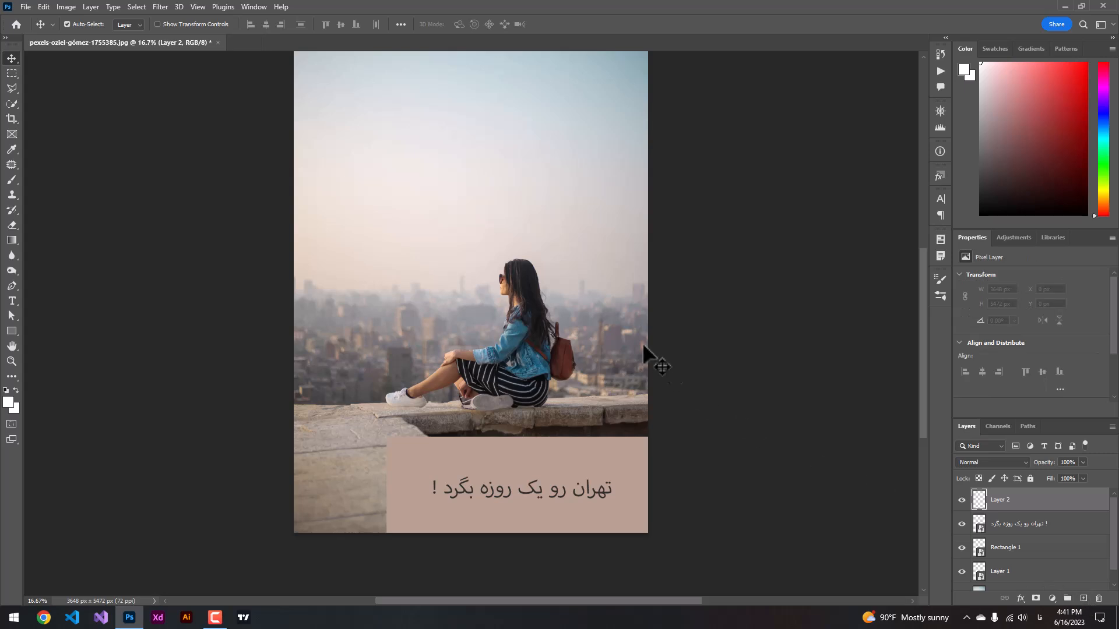
{"action": "scroll", "coordinate": [474, 183], "scroll_direction": "up", "scroll_amount": 3}
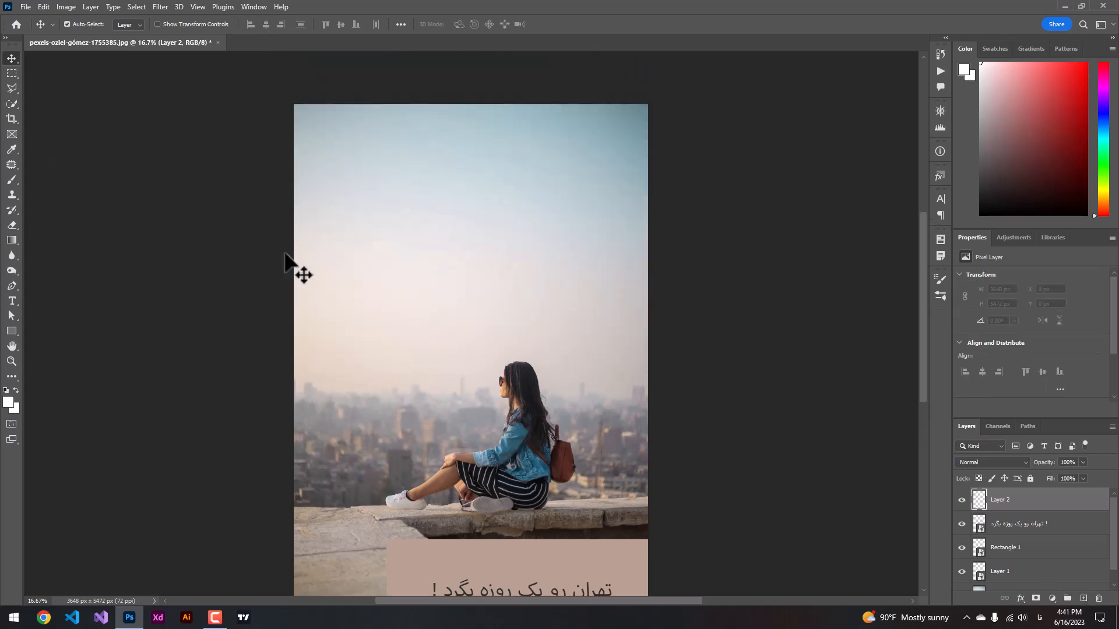
{"action": "left_click", "coordinate": [12, 301]}
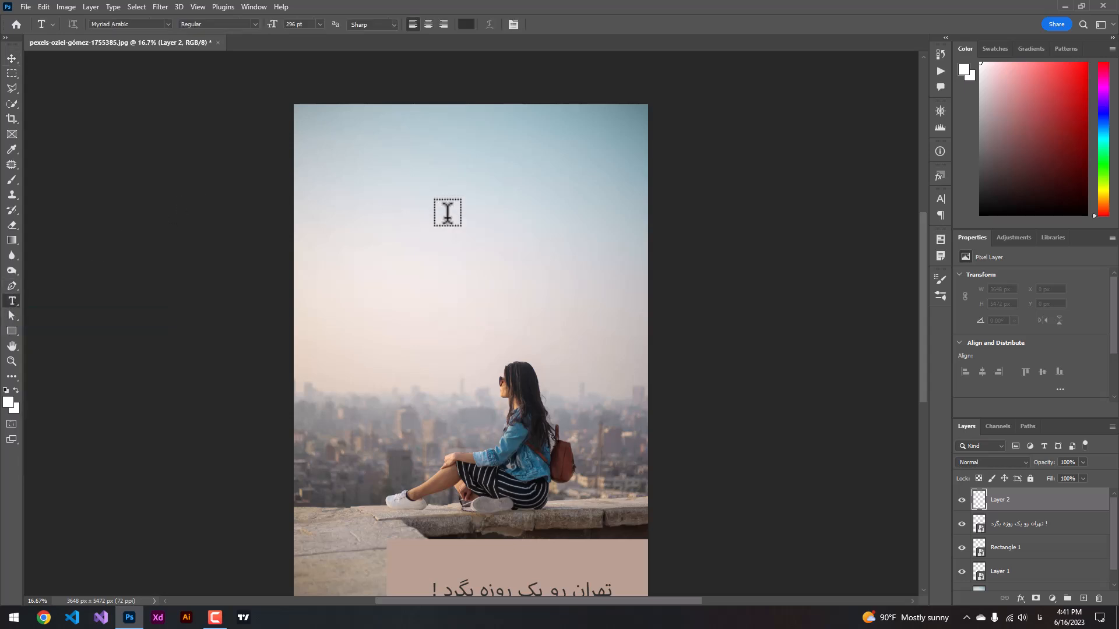
{"action": "left_click", "coordinate": [536, 178]}
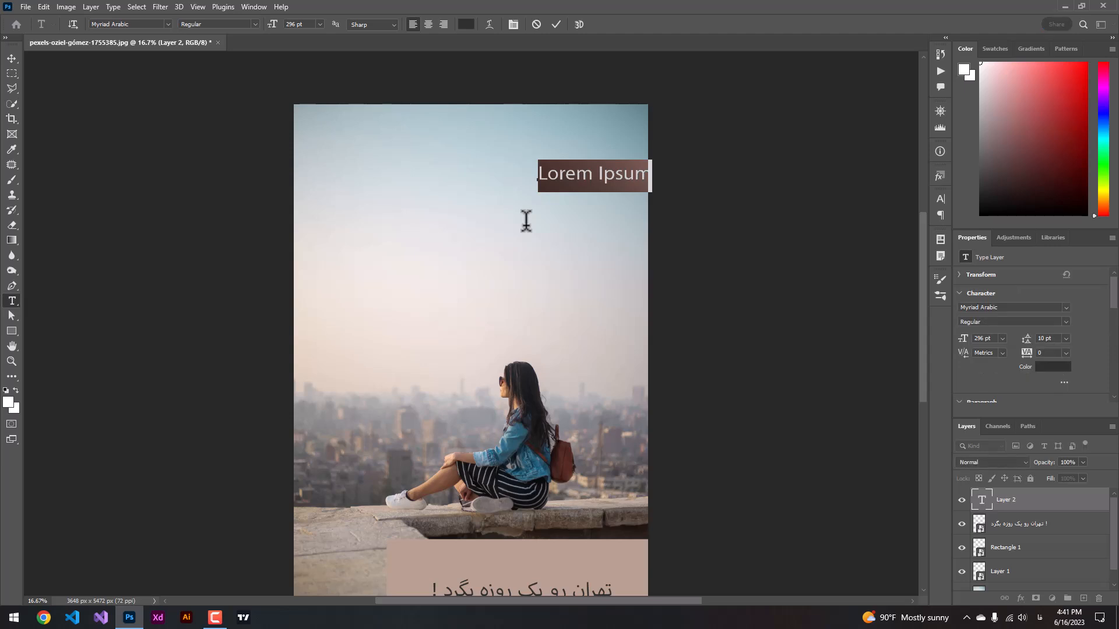
{"action": "type", "text": "ه"}
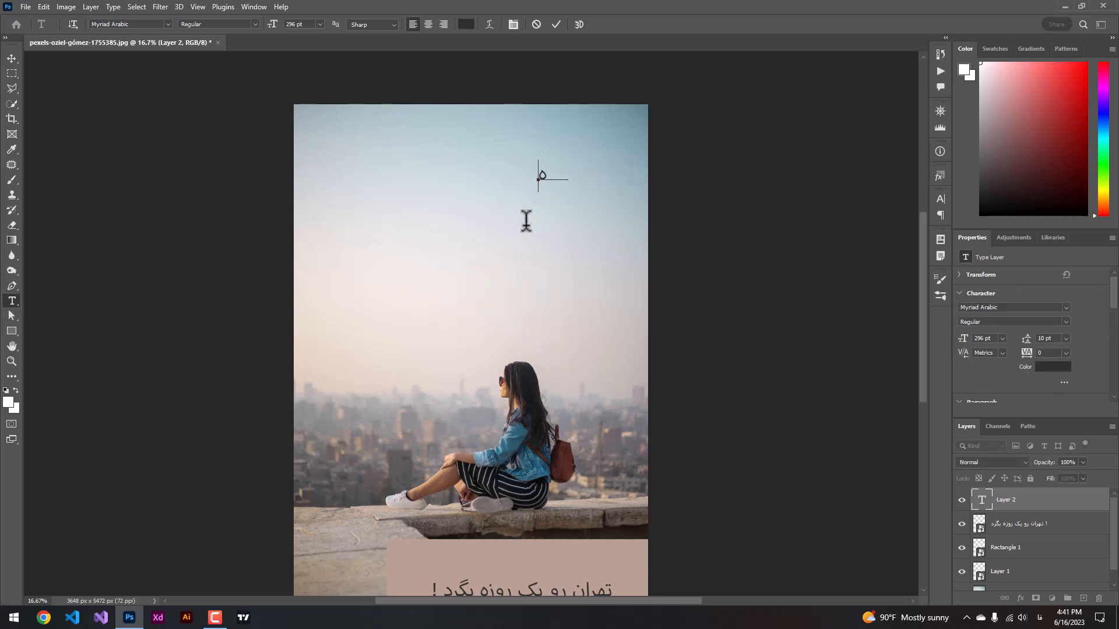
{"action": "type", "text": "مین سه شنبه!!"}
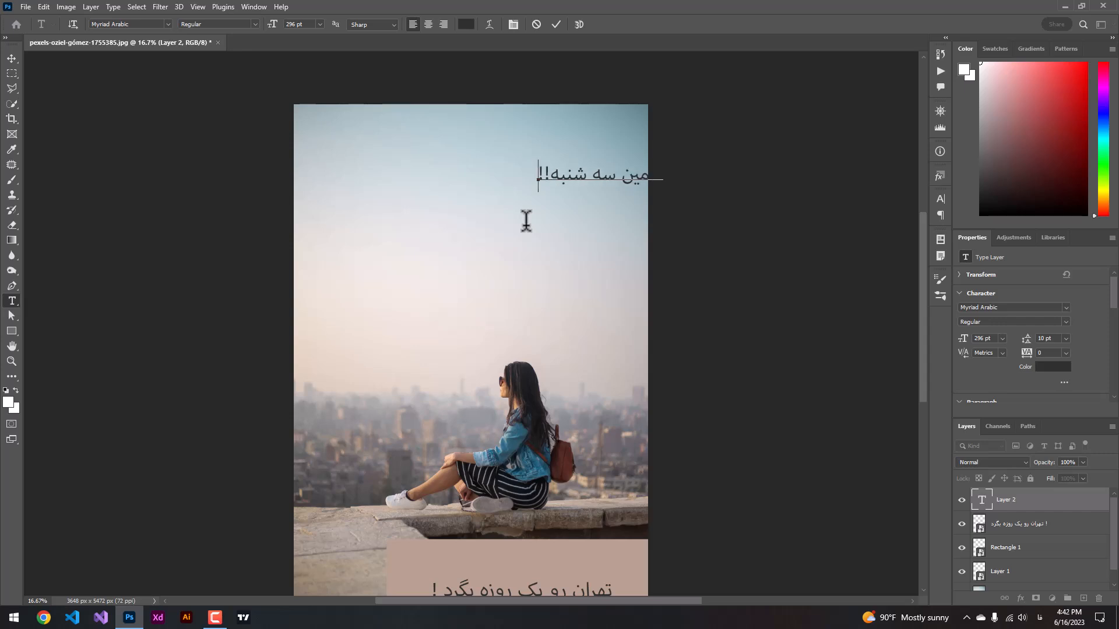
{"action": "left_click", "coordinate": [559, 26]}
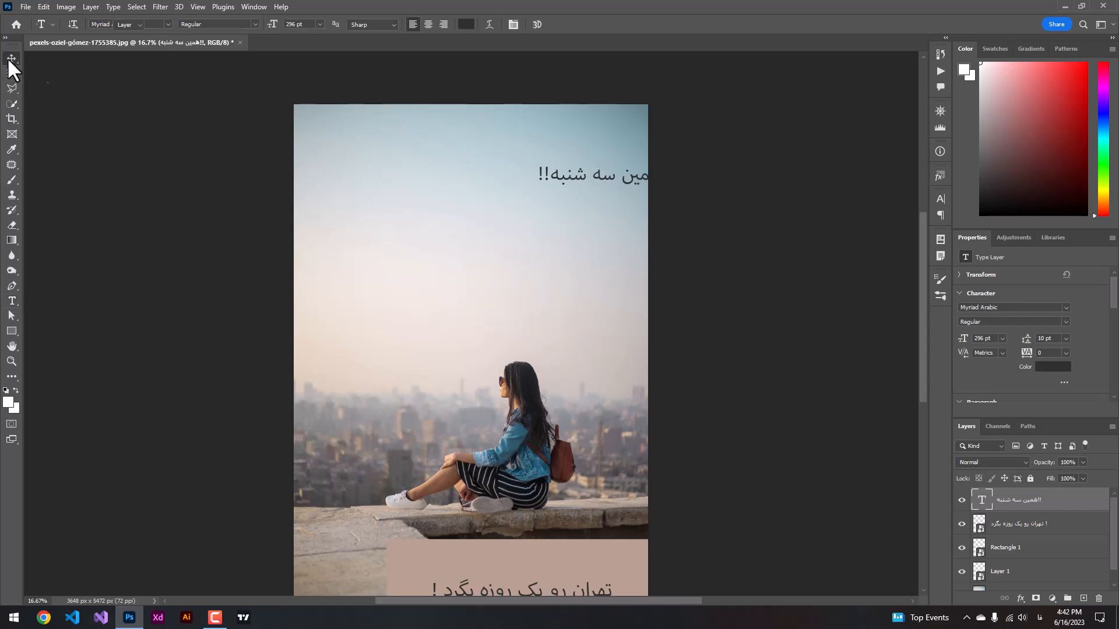
Move the "همین سه شنبه!!" text to the middle of the sky above the woman and convert its layer to a smart object
{"action": "left_click", "coordinate": [11, 58]}
{"action": "left_click_drag", "start_coordinate": [599, 180], "coordinate": [479, 250]}
{"action": "right_click", "coordinate": [1001, 501]}
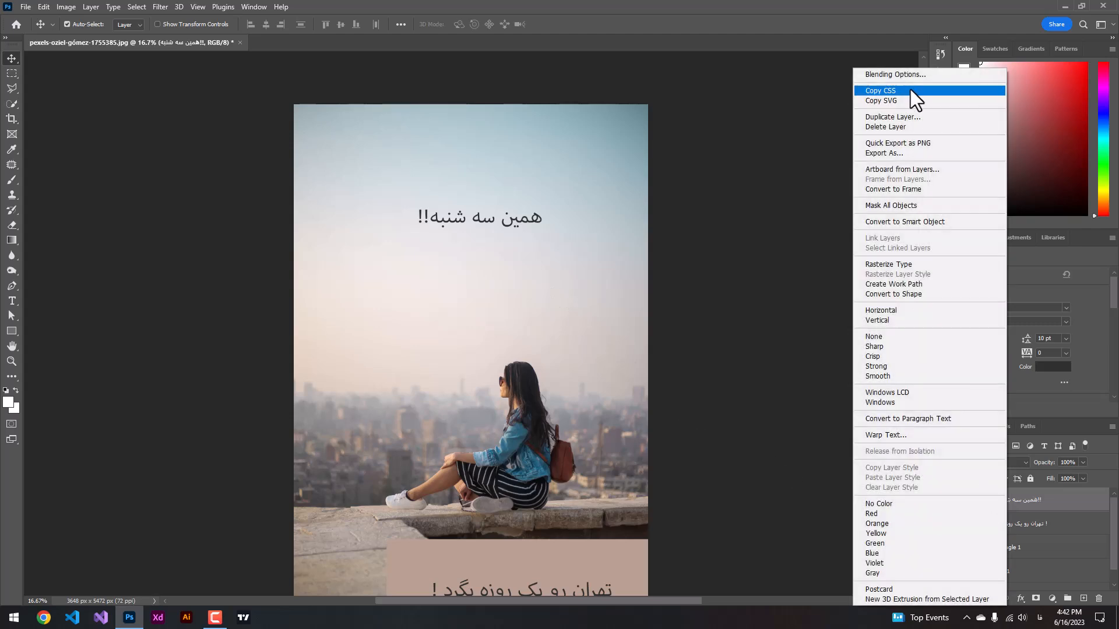
{"action": "left_click", "coordinate": [897, 222]}
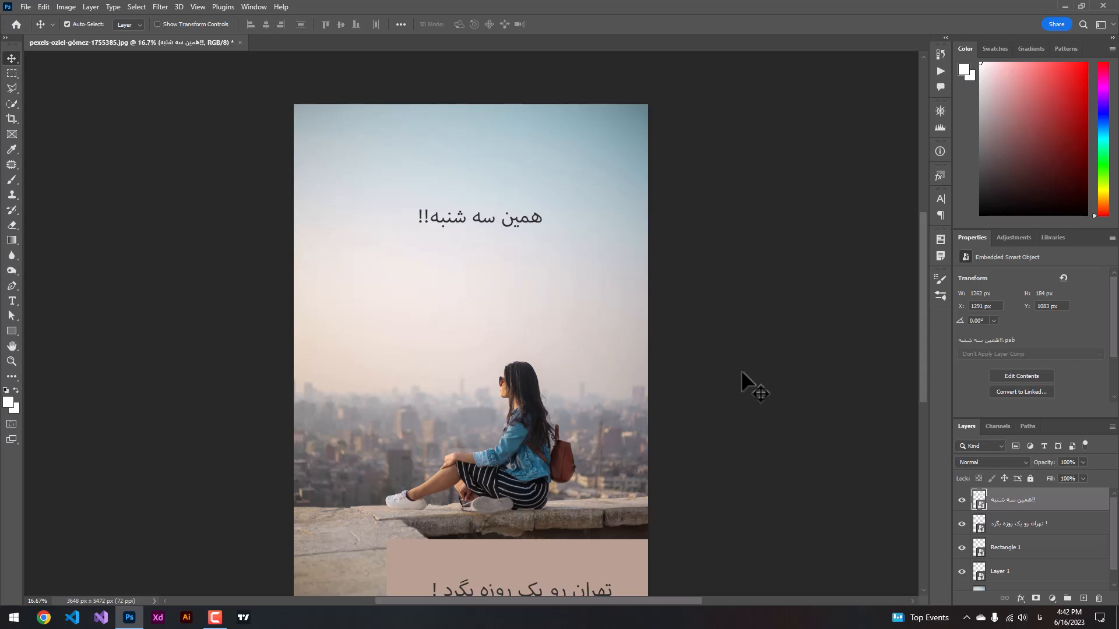
{"action": "scroll", "coordinate": [705, 443], "scroll_direction": "down", "scroll_amount": 2}
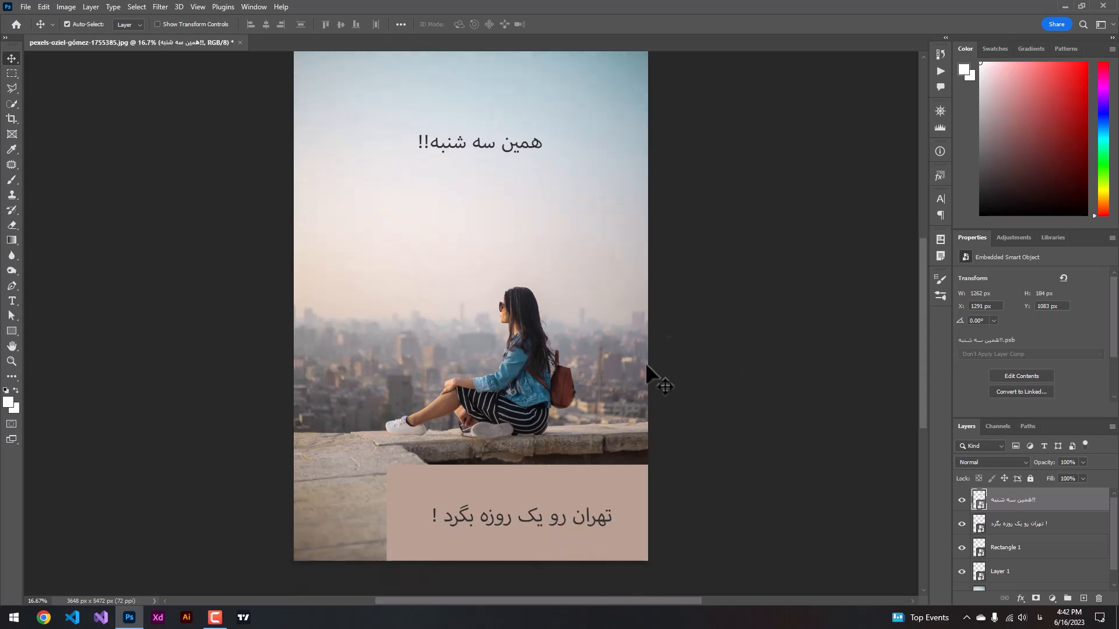
{"action": "scroll", "coordinate": [544, 405], "scroll_direction": "up", "scroll_amount": 1}
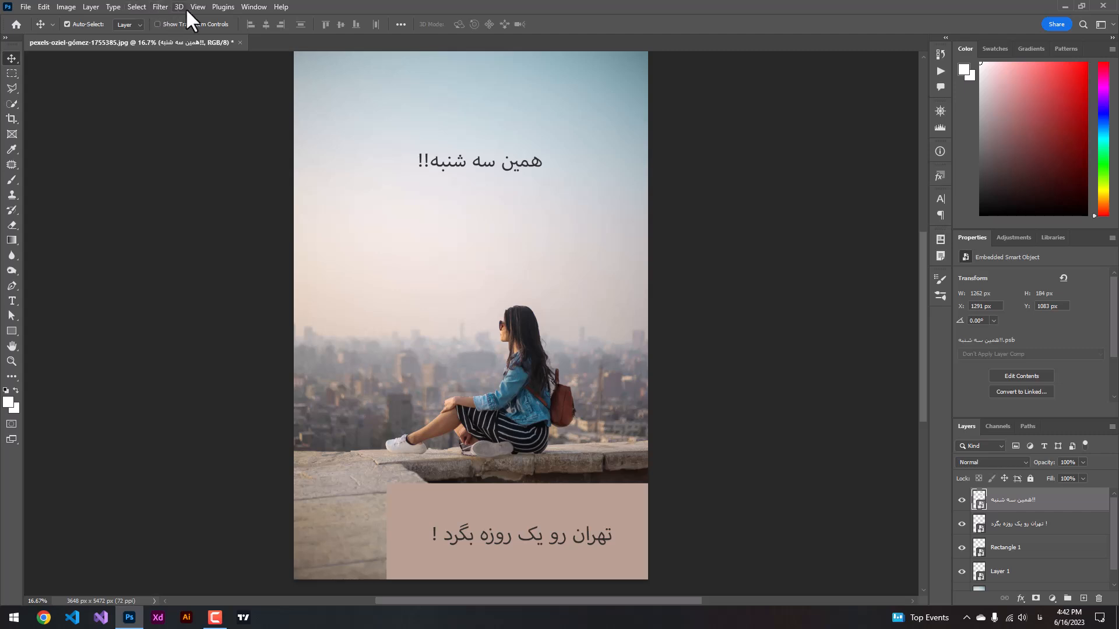
Show the Timeline and create a video timeline containing the poster's layers
{"action": "left_click", "coordinate": [255, 7]}
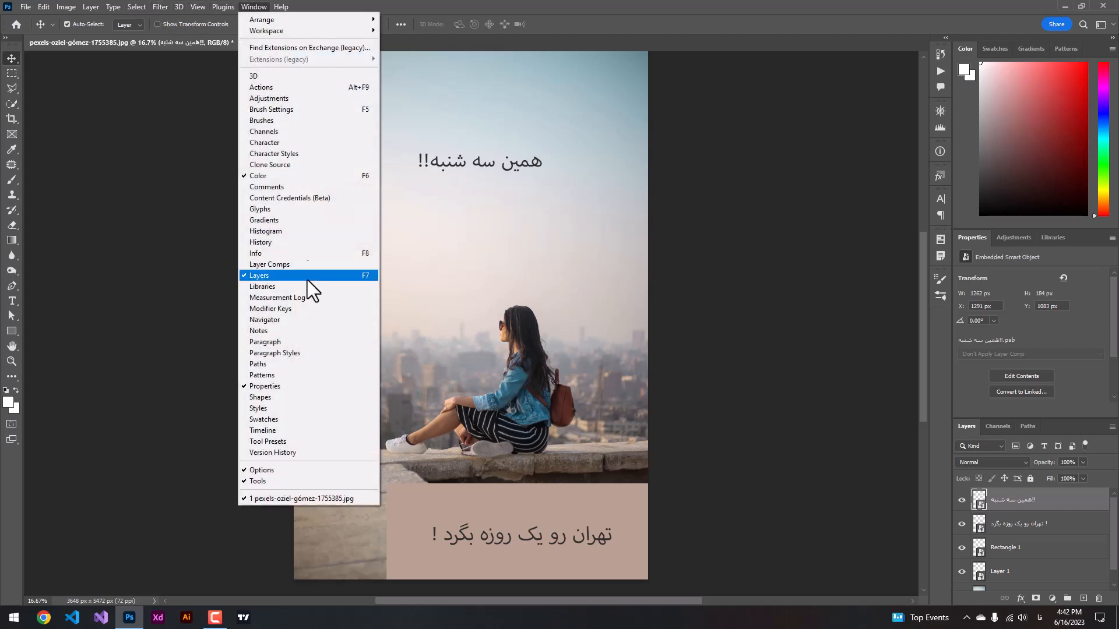
{"action": "left_click", "coordinate": [285, 429]}
{"action": "left_click", "coordinate": [479, 542]}
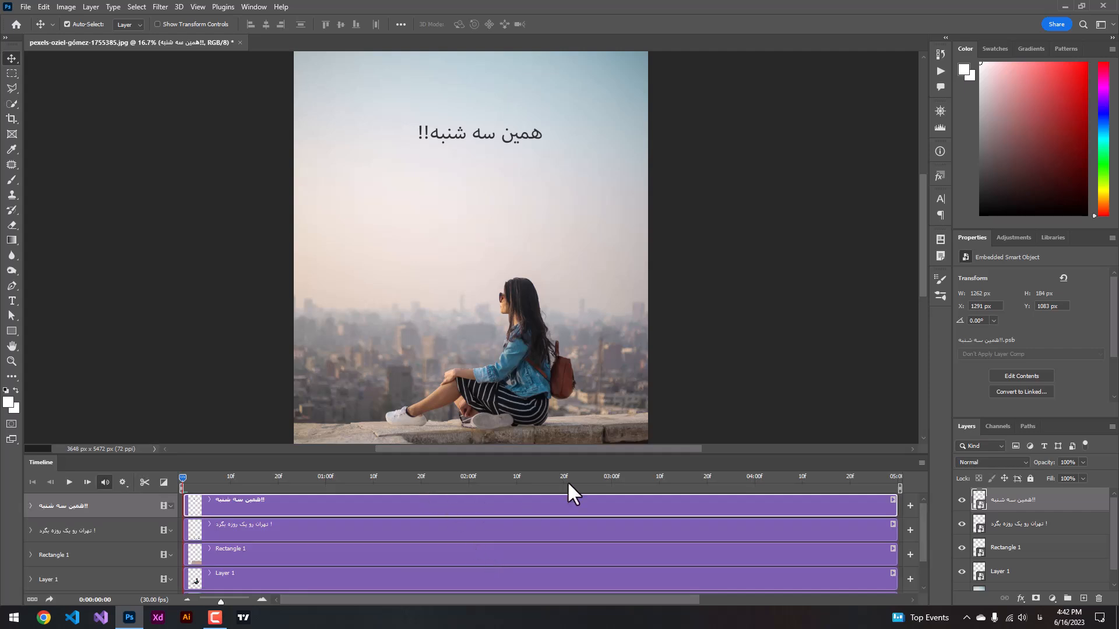
{"action": "scroll", "coordinate": [262, 522], "scroll_direction": "down", "scroll_amount": 2}
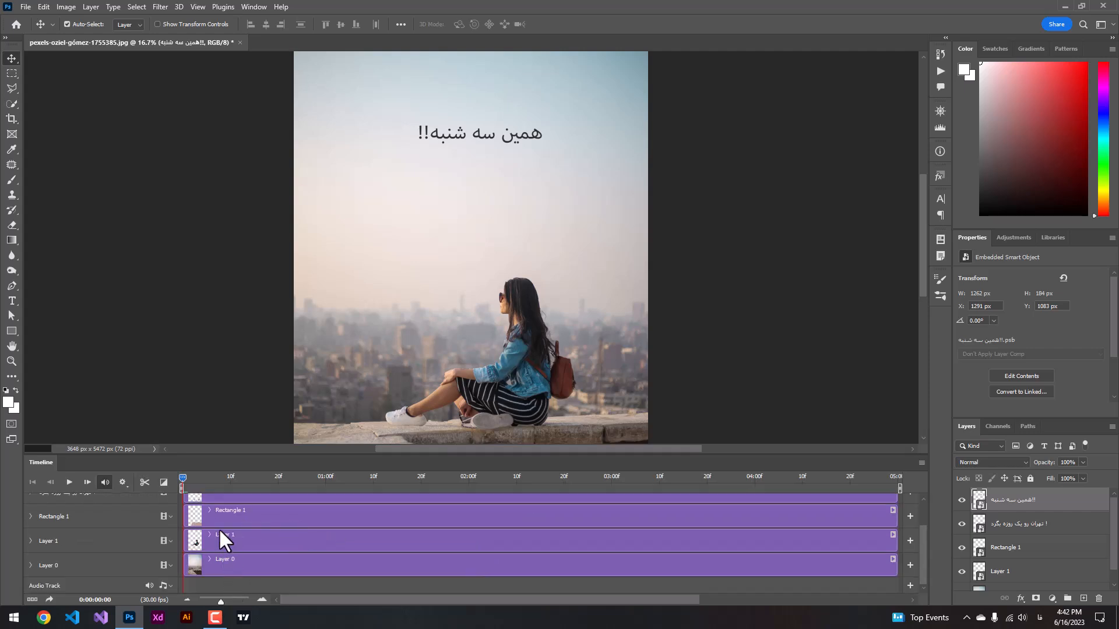
{"action": "scroll", "coordinate": [233, 545], "scroll_direction": "up", "scroll_amount": 2}
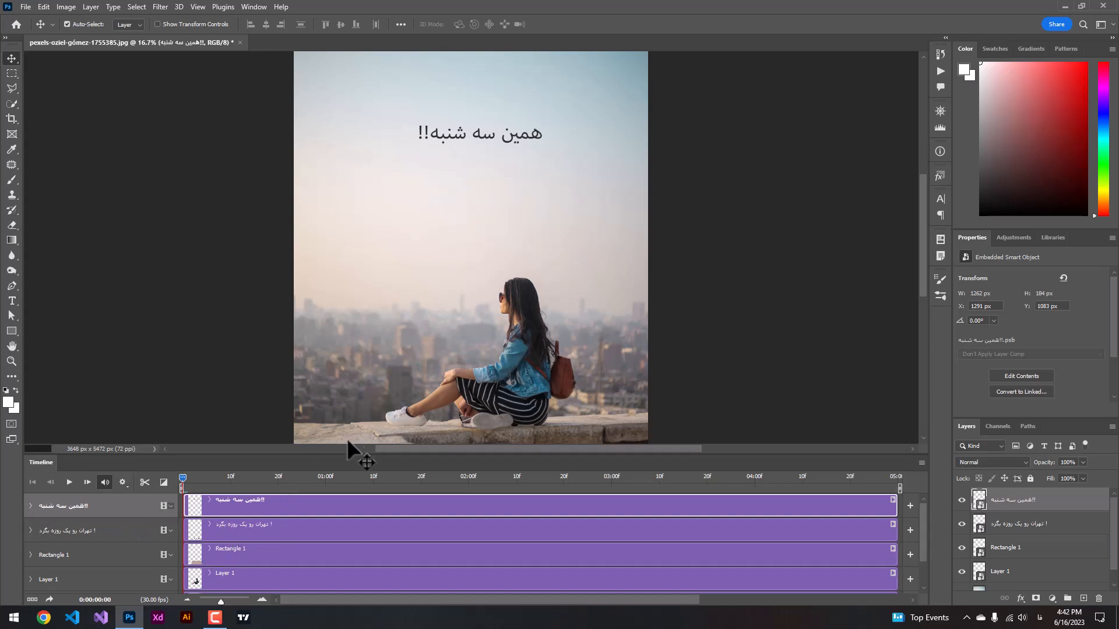
Enable Transform animation for the "همین سه شنبه!!" layer, with one keyframe at about 04:00 and another at the start
{"action": "left_click", "coordinate": [481, 142]}
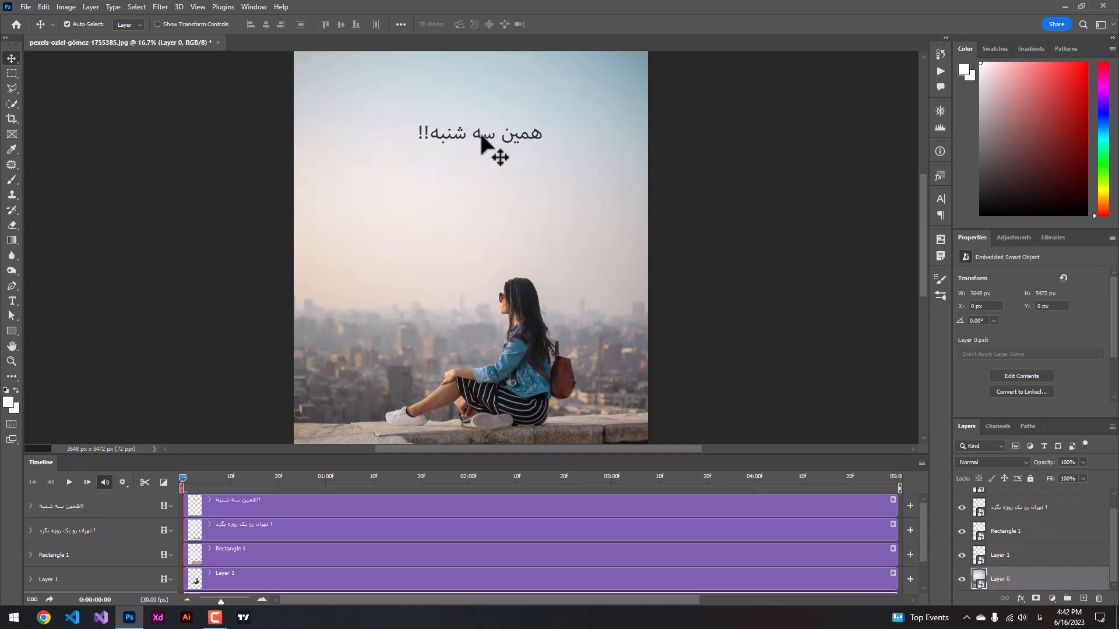
{"action": "scroll", "coordinate": [112, 521], "scroll_direction": "up", "scroll_amount": 1}
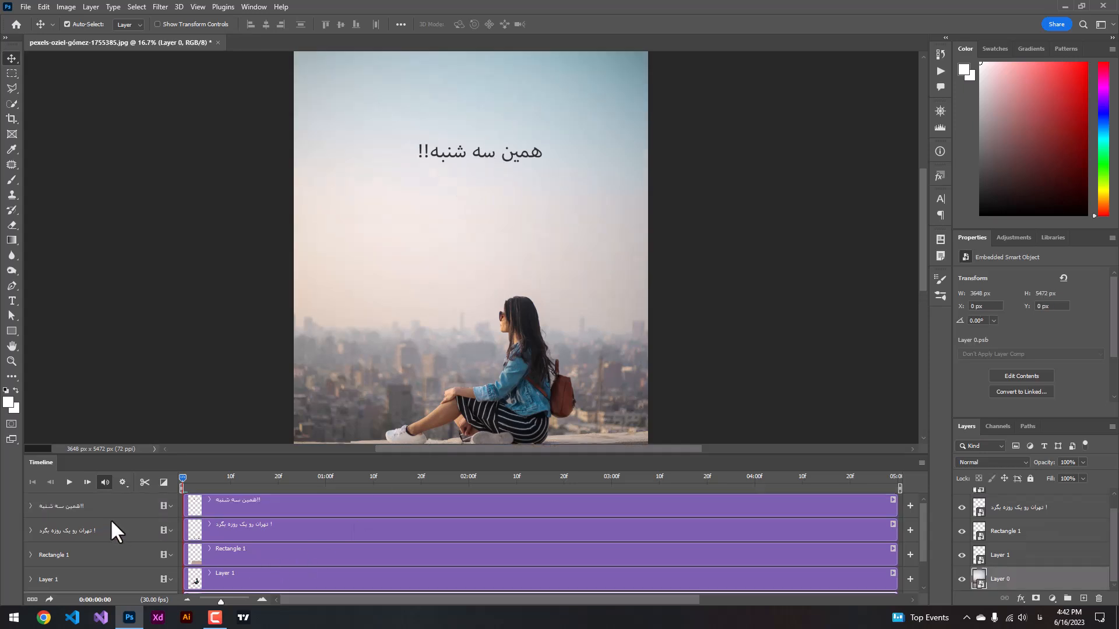
{"action": "left_click", "coordinate": [30, 506]}
{"action": "left_click", "coordinate": [68, 522]}
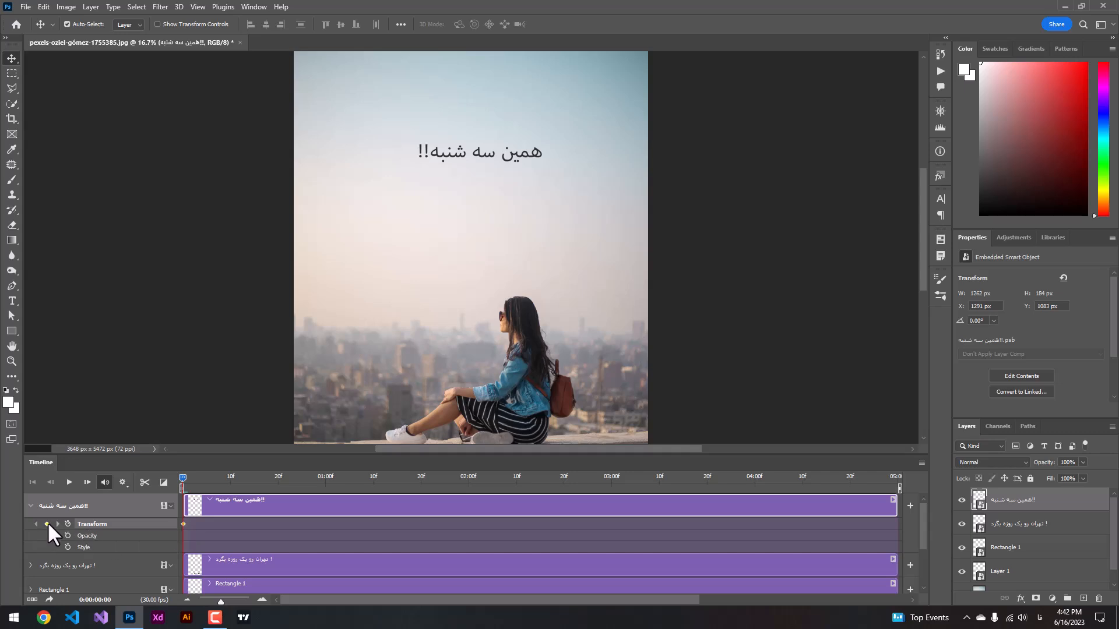
{"action": "left_click_drag", "start_coordinate": [184, 523], "coordinate": [613, 523]}
{"action": "left_click_drag", "start_coordinate": [613, 523], "coordinate": [750, 522]}
{"action": "left_click", "coordinate": [47, 523]}
{"action": "left_click", "coordinate": [755, 524]}
Scale the "همین سه شنبه!!" text up to 186.50% at the timeline's start
{"action": "key", "text": "ctrl"}
{"action": "key", "text": "ctrl+t"}
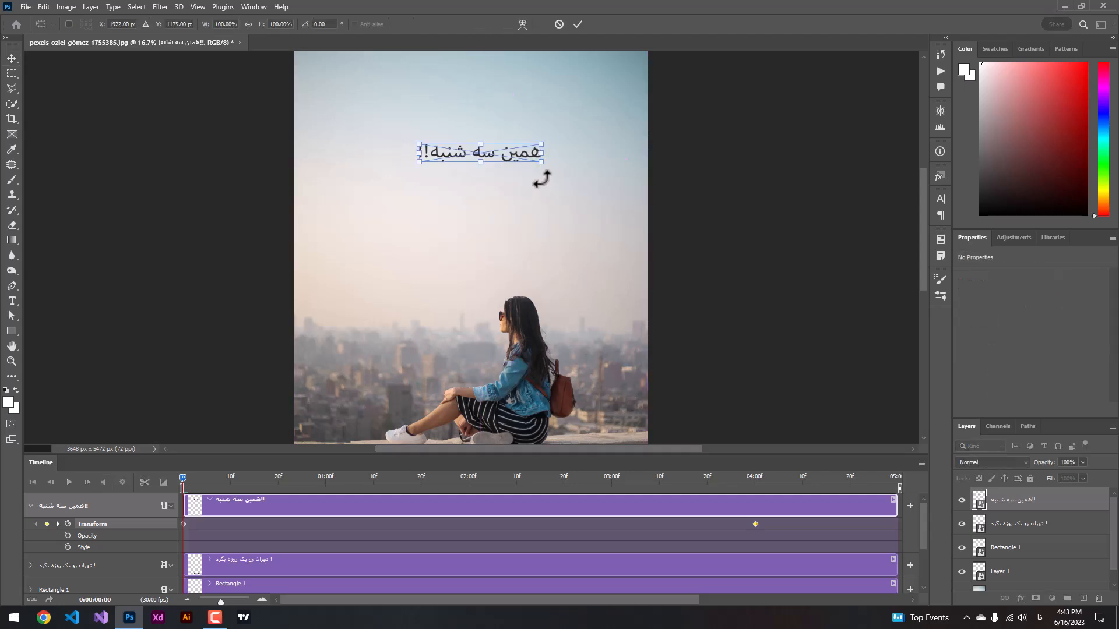
{"action": "left_click_drag", "start_coordinate": [541, 162], "coordinate": [627, 252]}
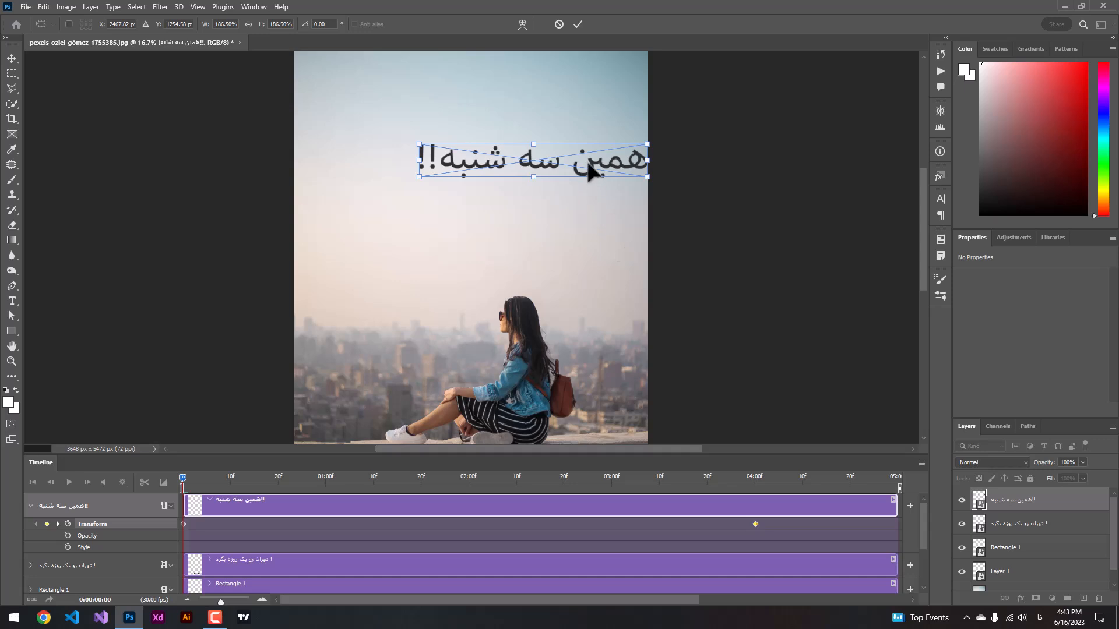
{"action": "left_click", "coordinate": [577, 24]}
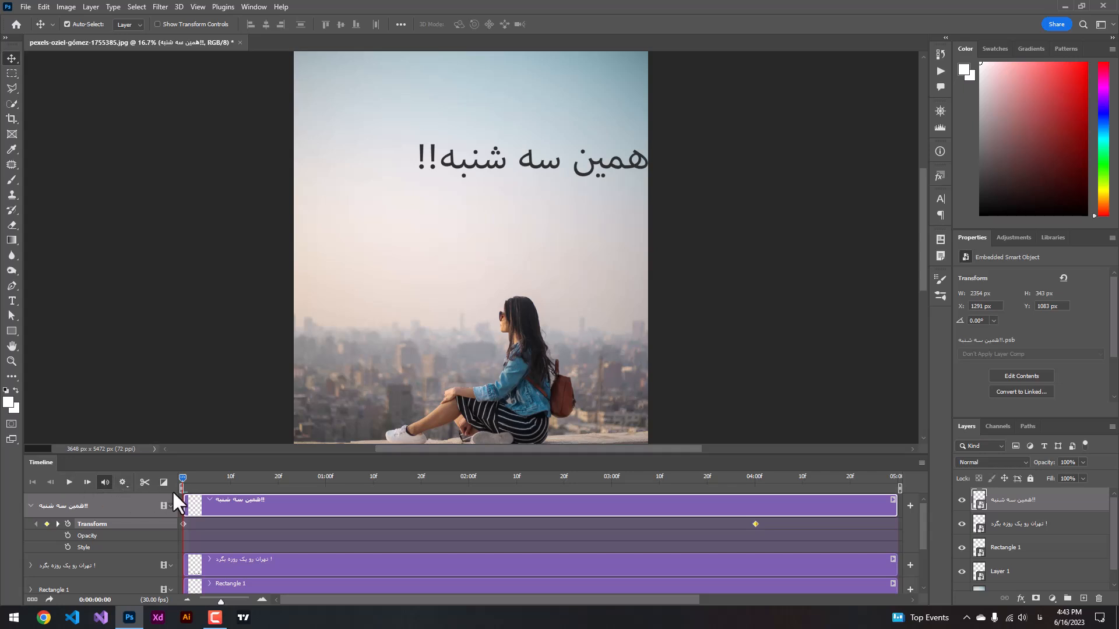
{"action": "left_click_drag", "start_coordinate": [183, 478], "coordinate": [117, 477]}
Enable Transform animation for the "تهران رو یک روزه بگرد !" layer, with one keyframe at about 04:00 and another at the start
{"action": "left_click", "coordinate": [30, 505]}
{"action": "scroll", "coordinate": [247, 518], "scroll_direction": "down", "scroll_amount": 1}
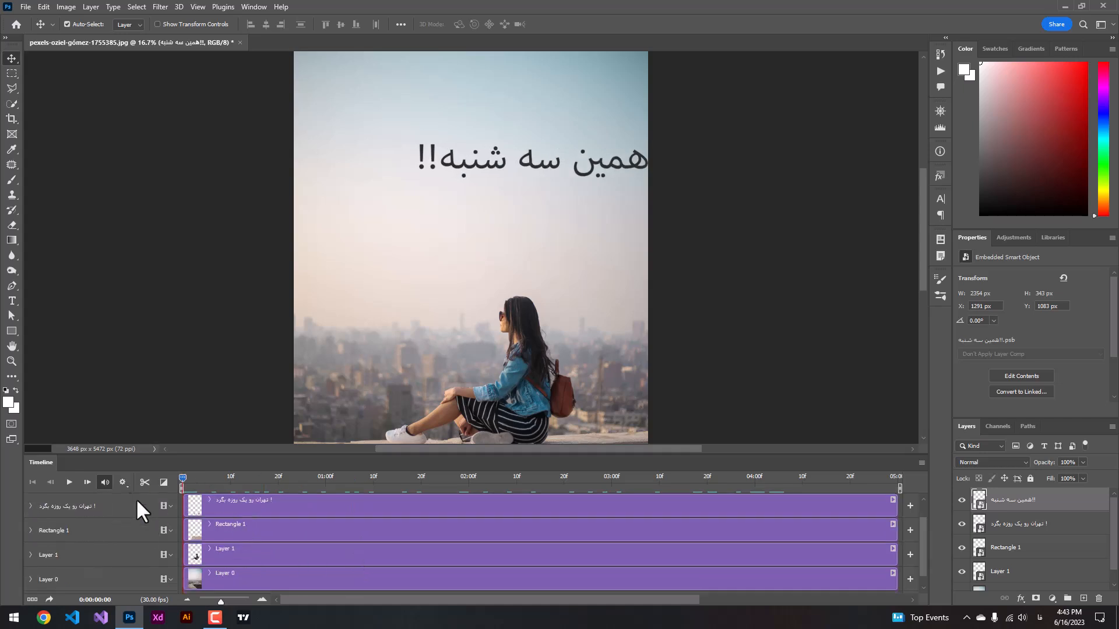
{"action": "scroll", "coordinate": [772, 189], "scroll_direction": "down", "scroll_amount": 5}
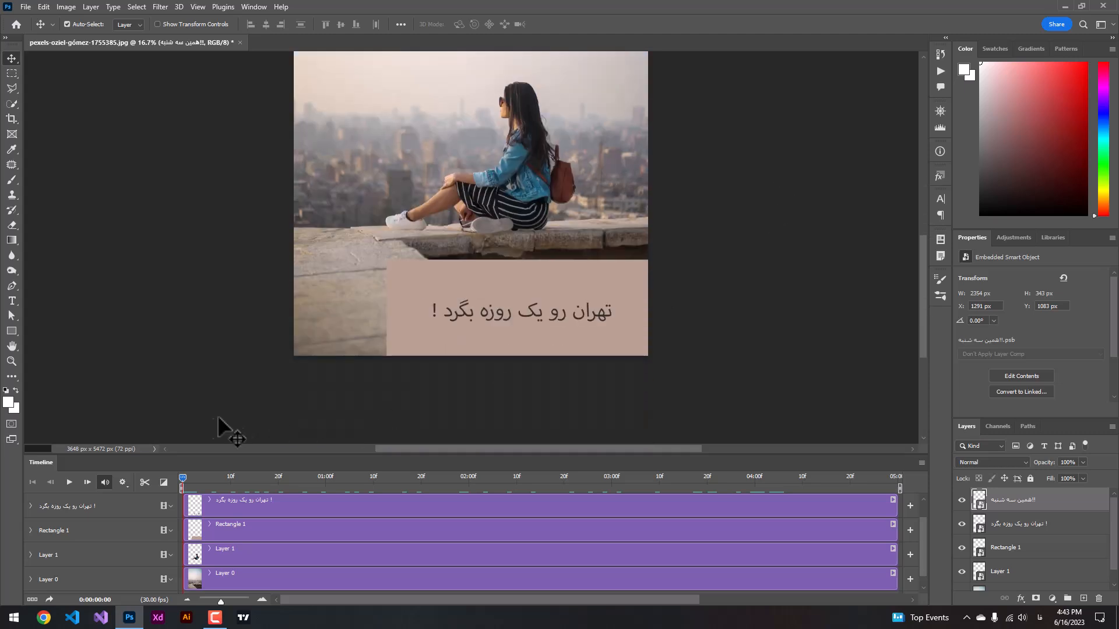
{"action": "left_click", "coordinate": [30, 505]}
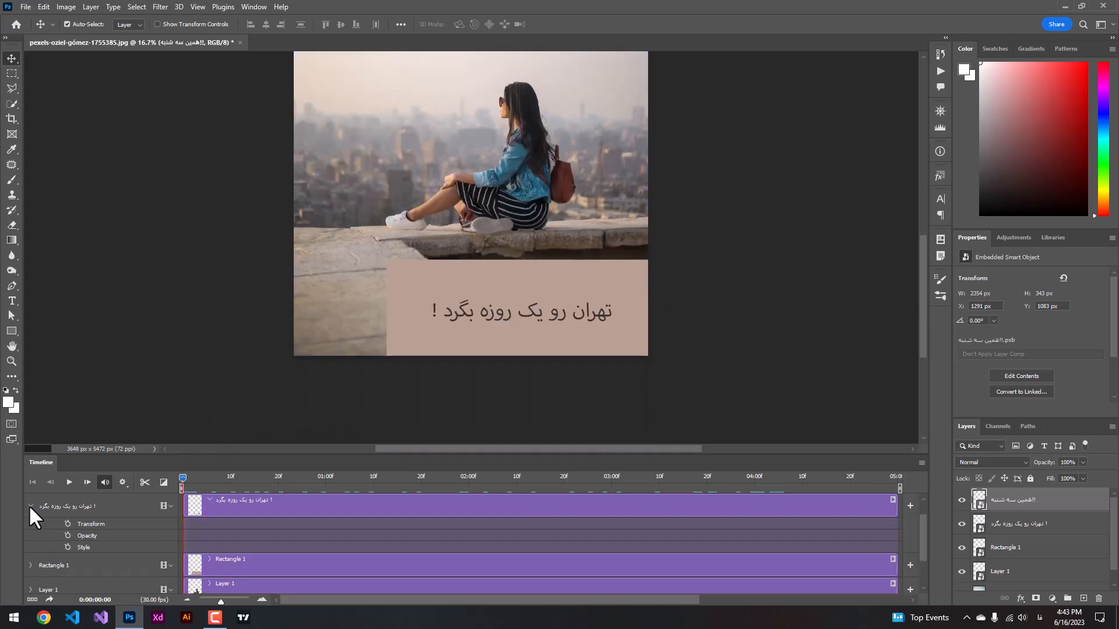
{"action": "left_click", "coordinate": [68, 523]}
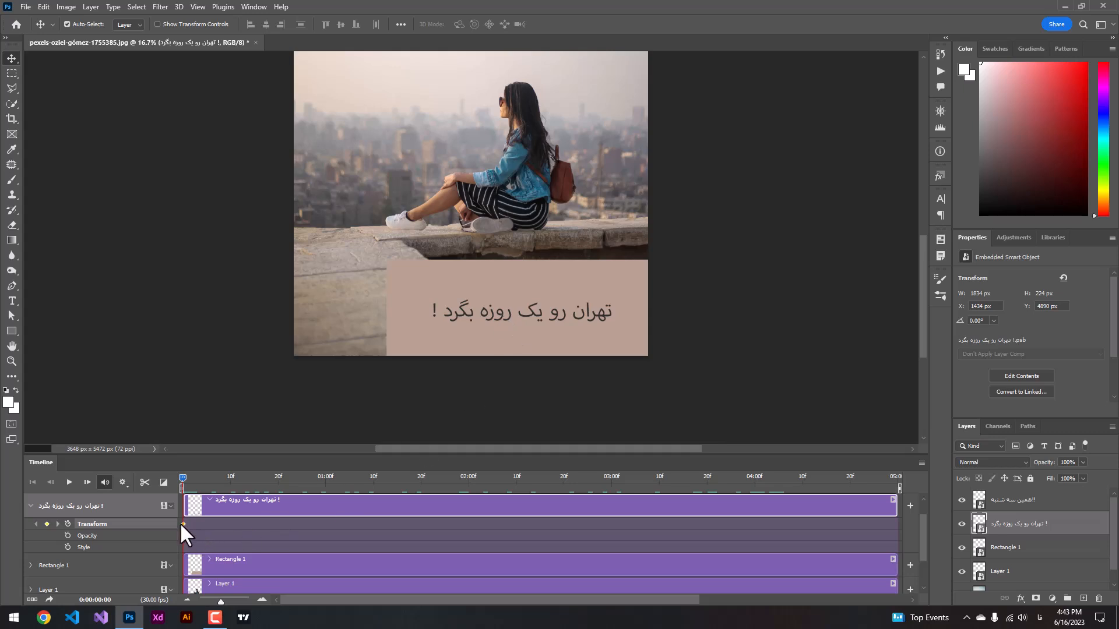
{"action": "left_click_drag", "start_coordinate": [183, 524], "coordinate": [444, 525]}
{"action": "left_click_drag", "start_coordinate": [701, 523], "coordinate": [754, 523]}
{"action": "left_click", "coordinate": [46, 524]}
Move the "تهران رو یک روزه بگرد !" text about 360 px down to the poster's bottom edge at the timeline's start
{"action": "left_click_drag", "start_coordinate": [508, 310], "coordinate": [507, 355]}
{"action": "left_click", "coordinate": [506, 357]}
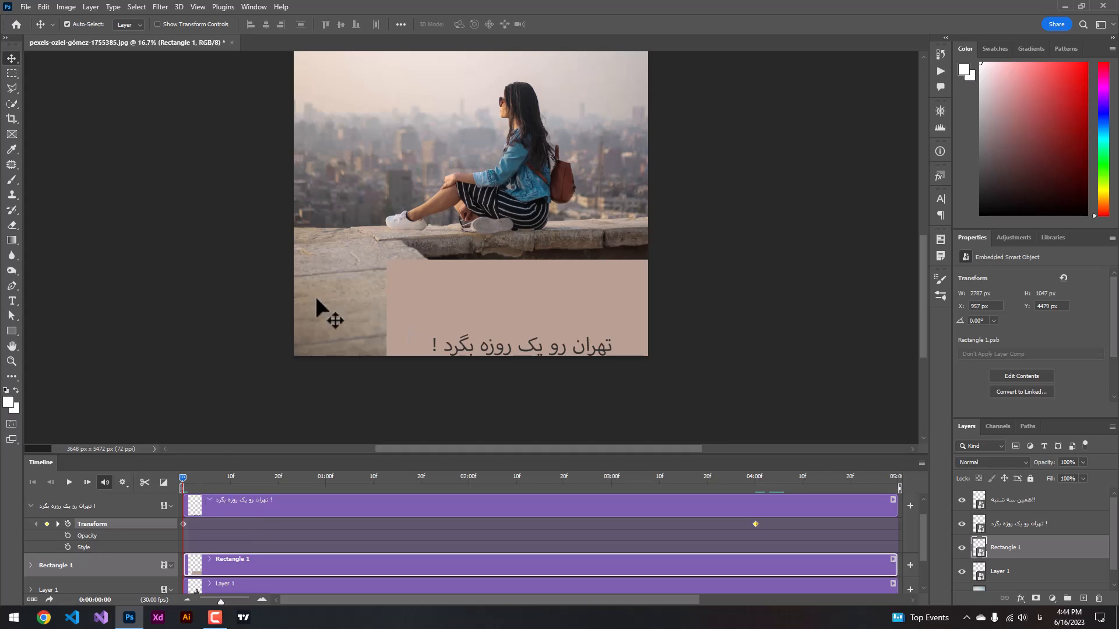
{"action": "left_click_drag", "start_coordinate": [183, 477], "coordinate": [166, 493]}
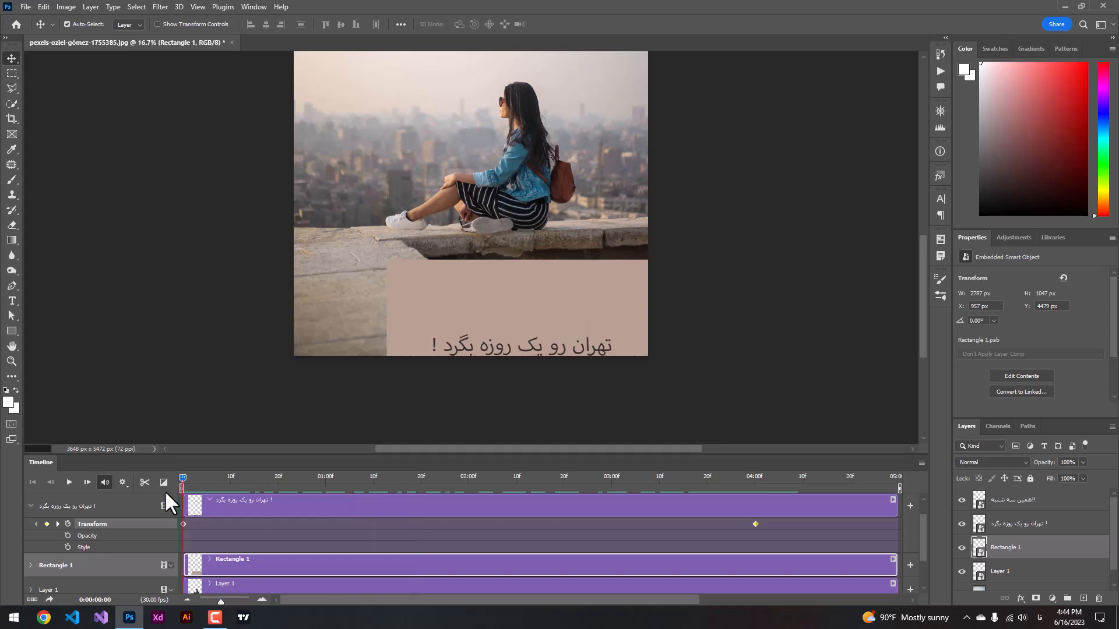
{"action": "left_click", "coordinate": [26, 502]}
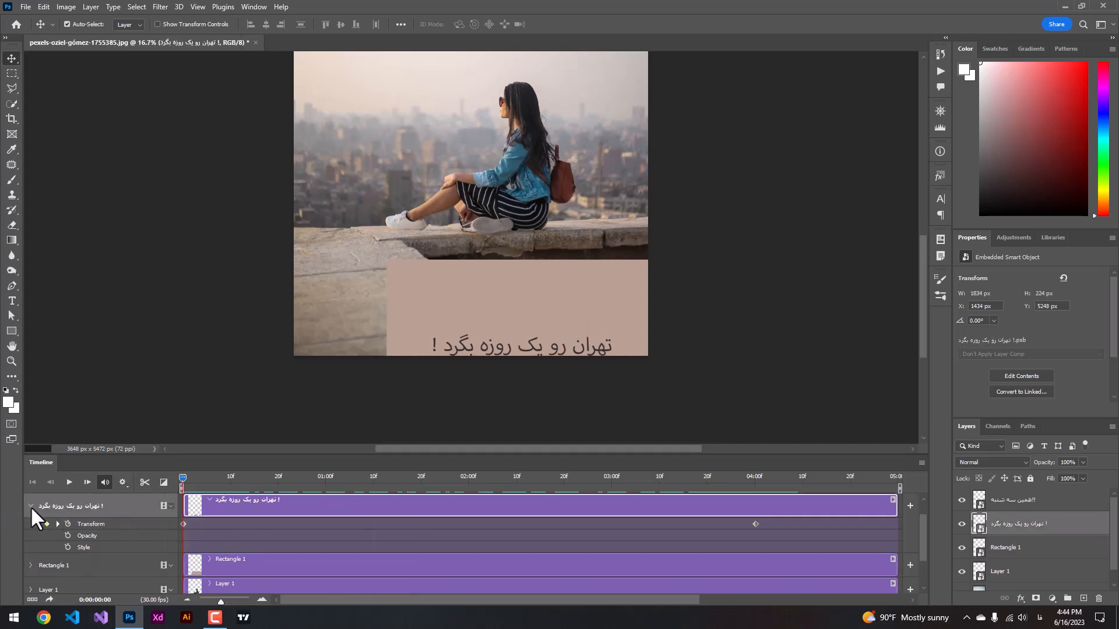
{"action": "left_click", "coordinate": [31, 505]}
Enable Transform animation for the Rectangle 1 layer, with one keyframe just after 04:00 and another at the start
{"action": "scroll", "coordinate": [278, 541], "scroll_direction": "down", "scroll_amount": 1}
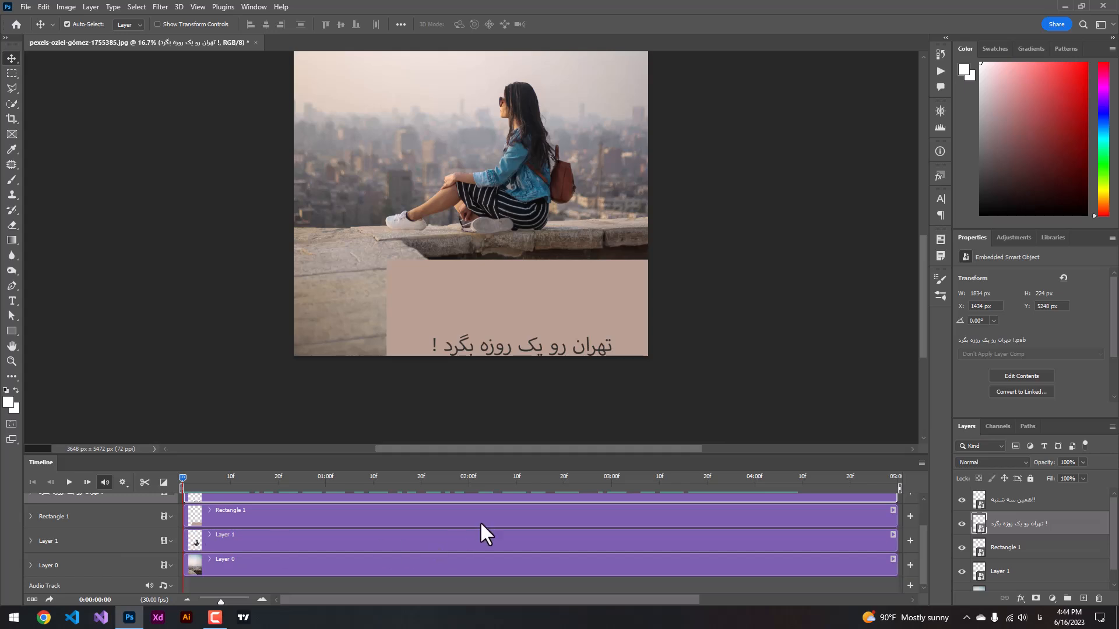
{"action": "left_click", "coordinate": [30, 516]}
{"action": "scroll", "coordinate": [436, 554], "scroll_direction": "down", "scroll_amount": 1}
{"action": "scroll", "coordinate": [205, 507], "scroll_direction": "up", "scroll_amount": 3}
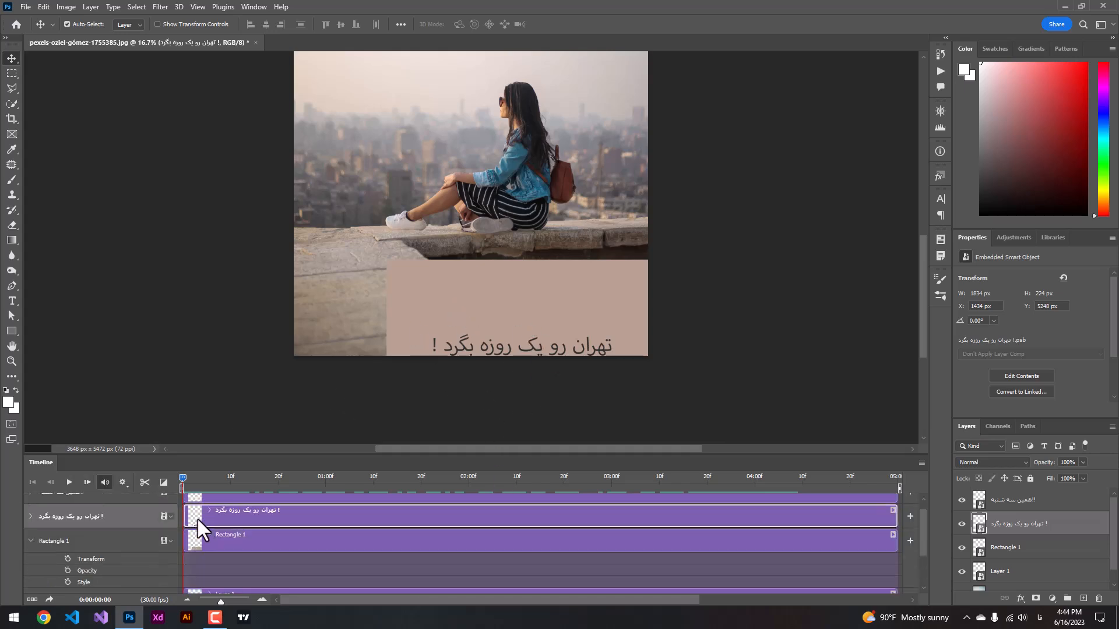
{"action": "left_click", "coordinate": [68, 558]}
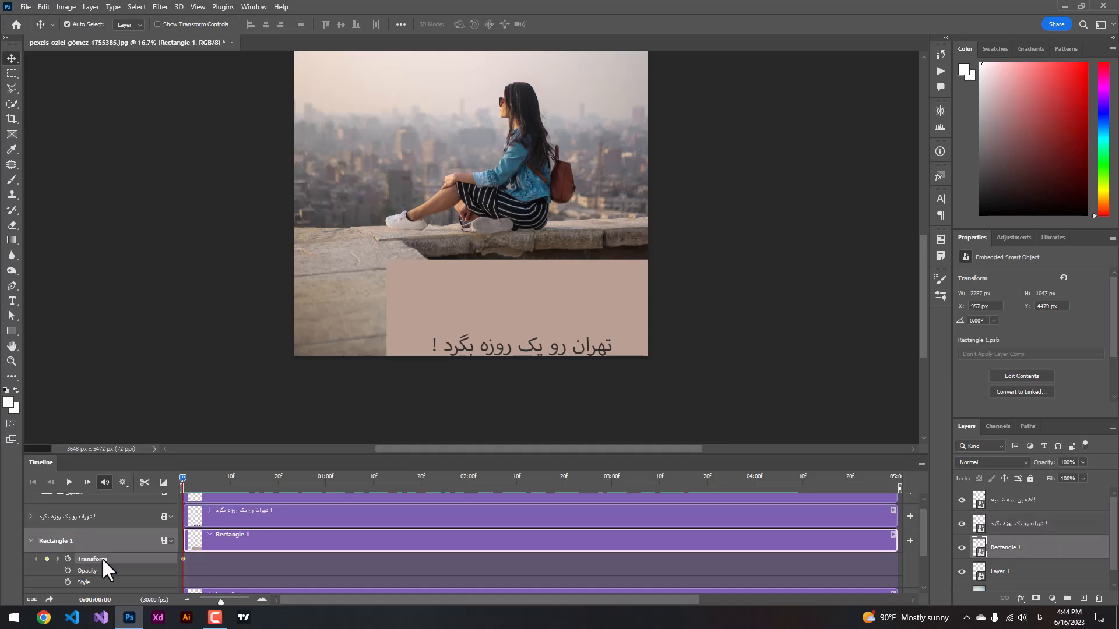
{"action": "scroll", "coordinate": [234, 543], "scroll_direction": "down", "scroll_amount": 1}
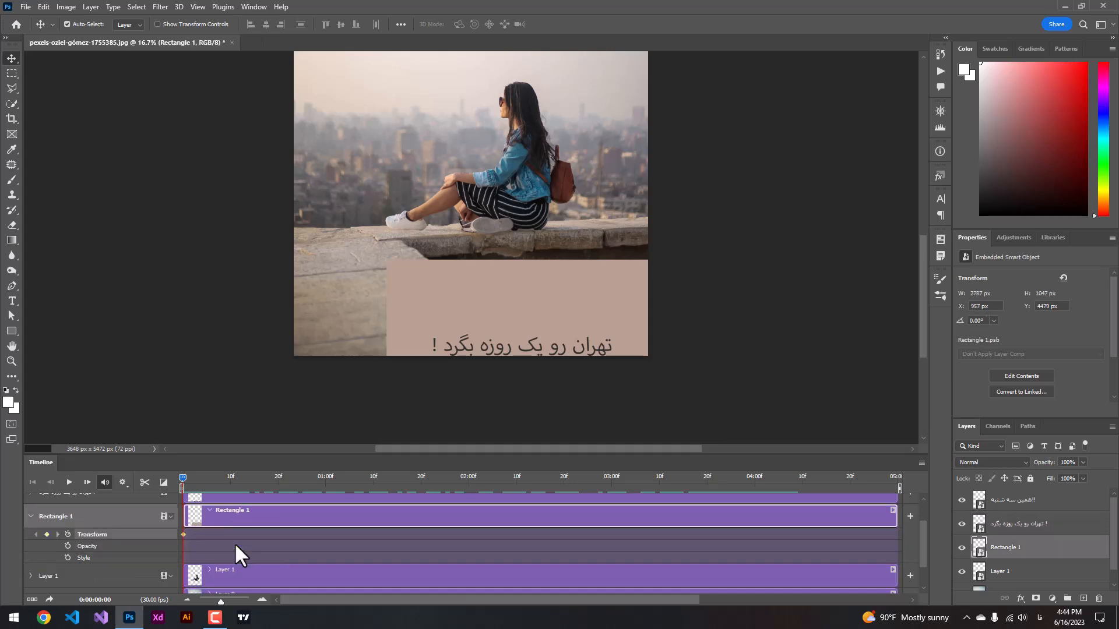
{"action": "left_click", "coordinate": [45, 533]}
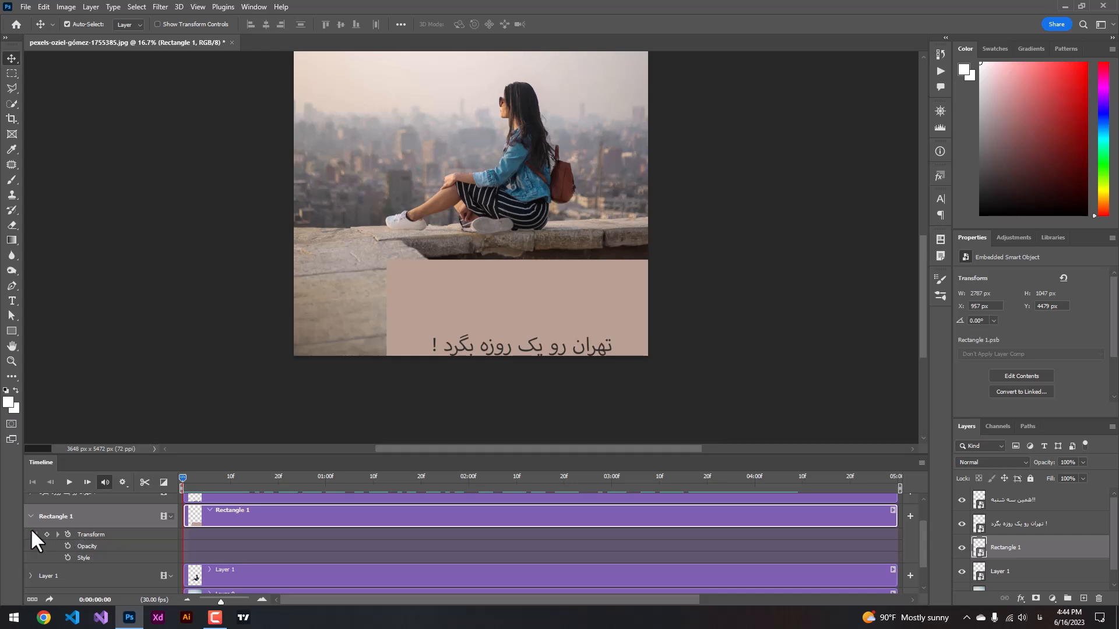
{"action": "left_click", "coordinate": [46, 534]}
{"action": "left_click_drag", "start_coordinate": [183, 532], "coordinate": [758, 542]}
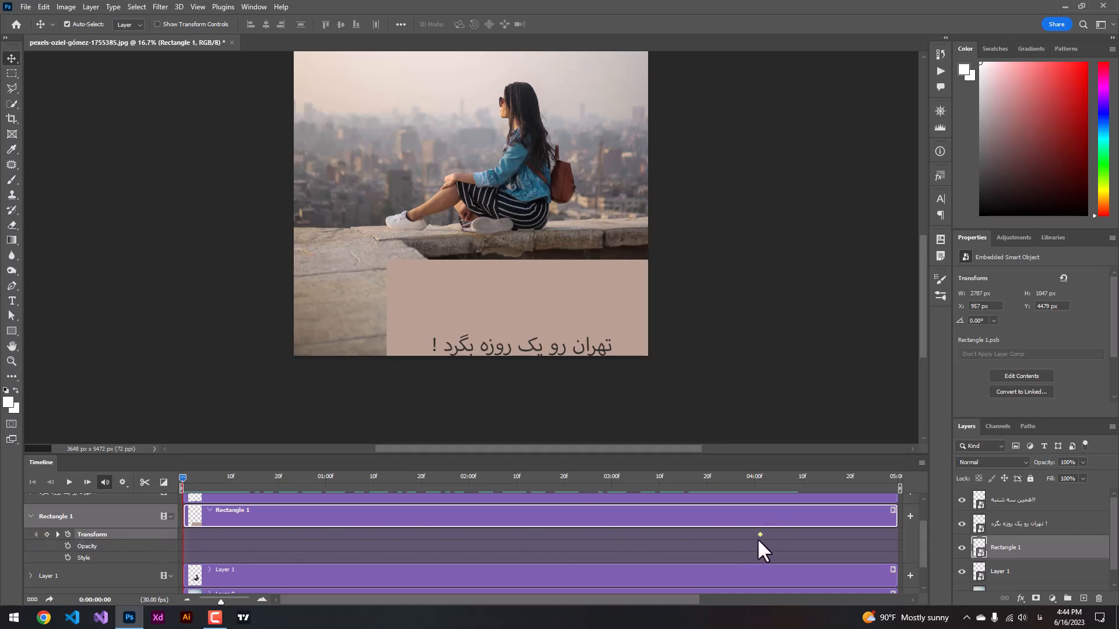
{"action": "left_click", "coordinate": [46, 533]}
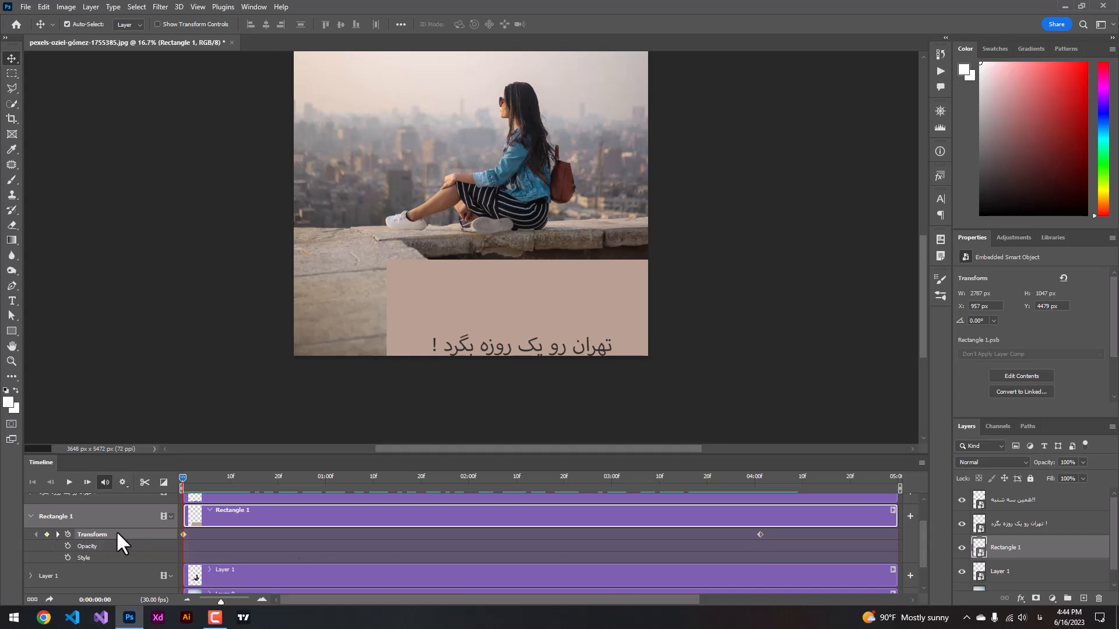
{"action": "left_click", "coordinate": [759, 534]}
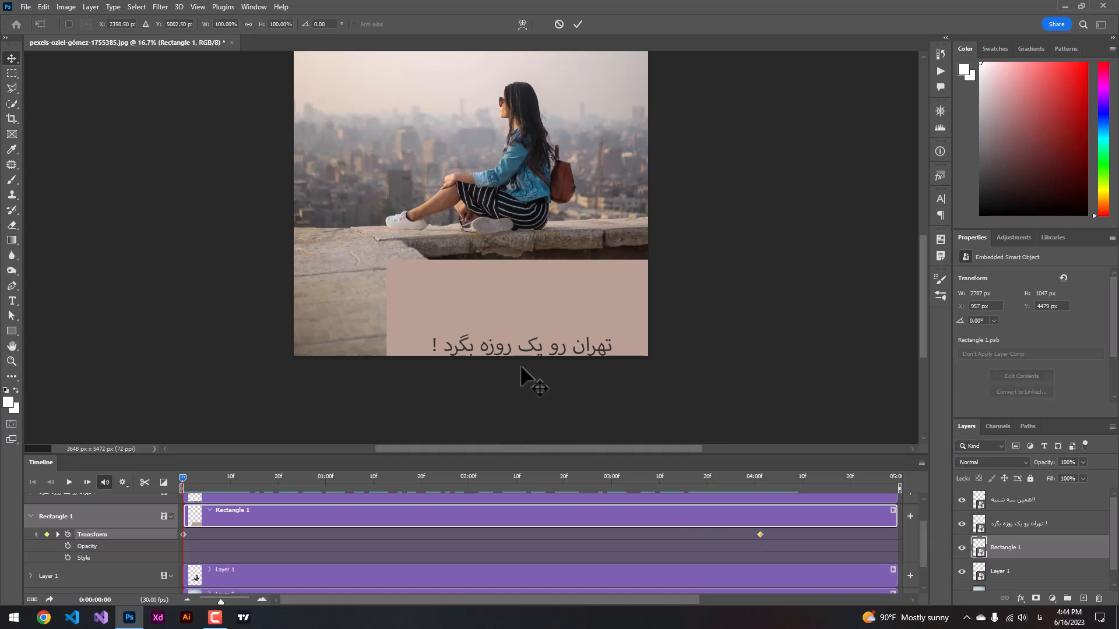
Shrink the beige rectangle to about 2517 × 441 px at the timeline's start, keeping its lower outer corner anchored
{"action": "key", "text": "ctrl+t"}
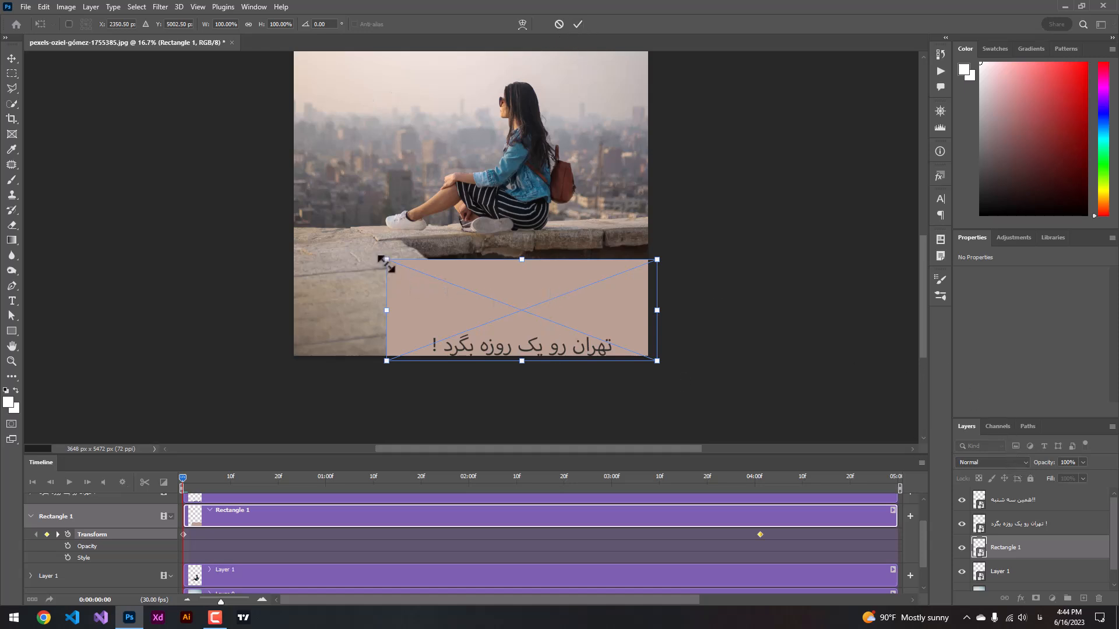
{"action": "left_click_drag", "start_coordinate": [386, 263], "coordinate": [412, 320]}
{"action": "left_click", "coordinate": [577, 24]}
{"action": "left_click_drag", "start_coordinate": [183, 477], "coordinate": [119, 483]}
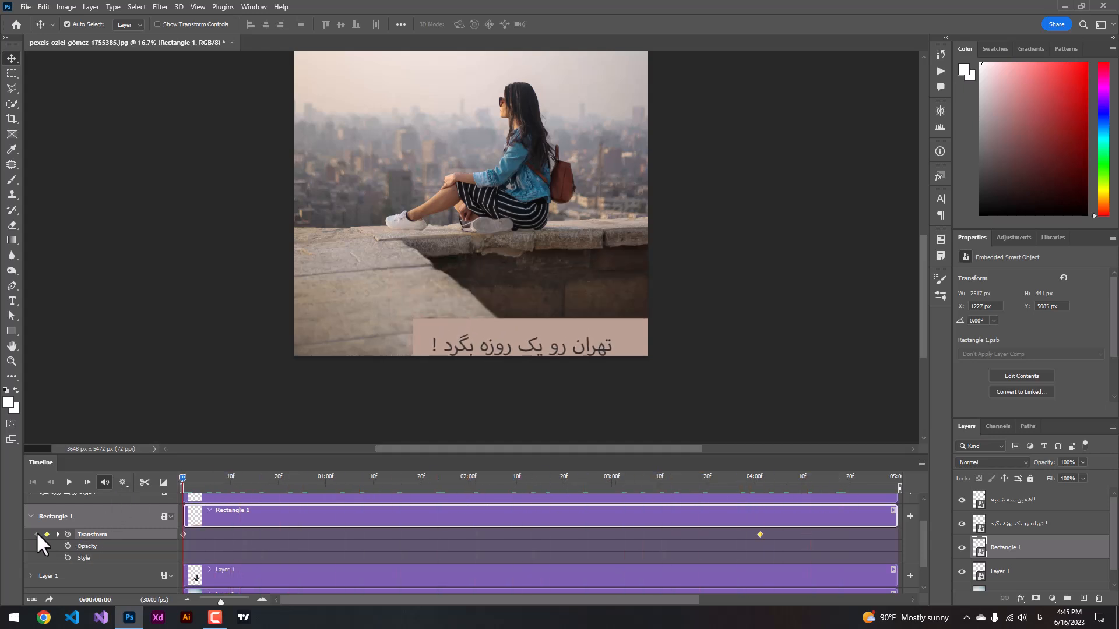
{"action": "left_click", "coordinate": [31, 517]}
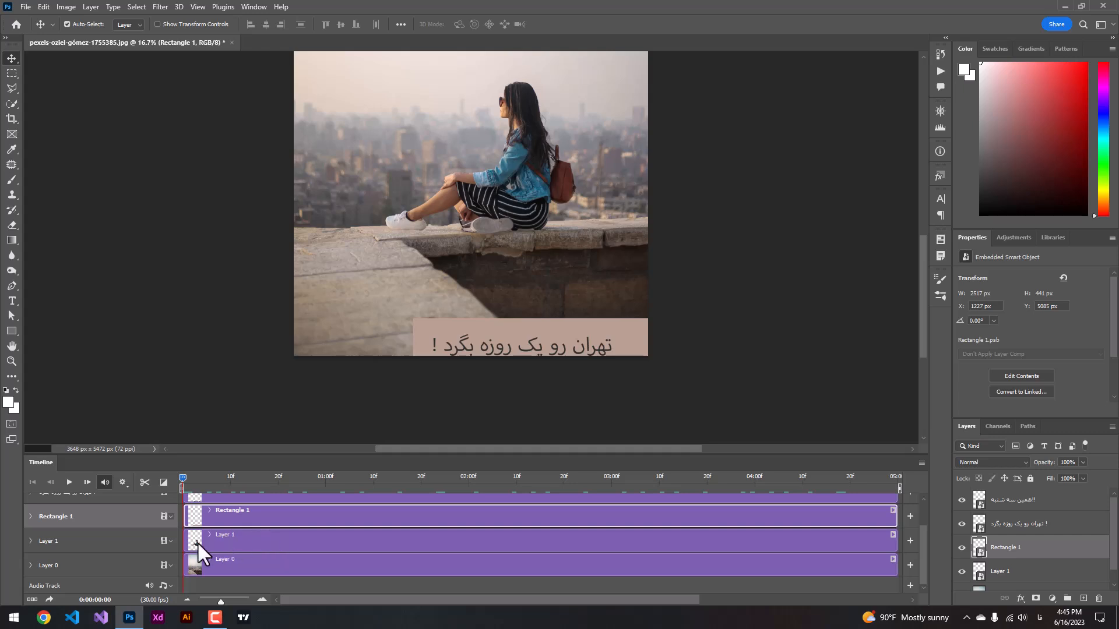
Enable Transform animation for Layer 1, the seated woman, with a keyframe at the start and another at 04:00
{"action": "left_click", "coordinate": [30, 540]}
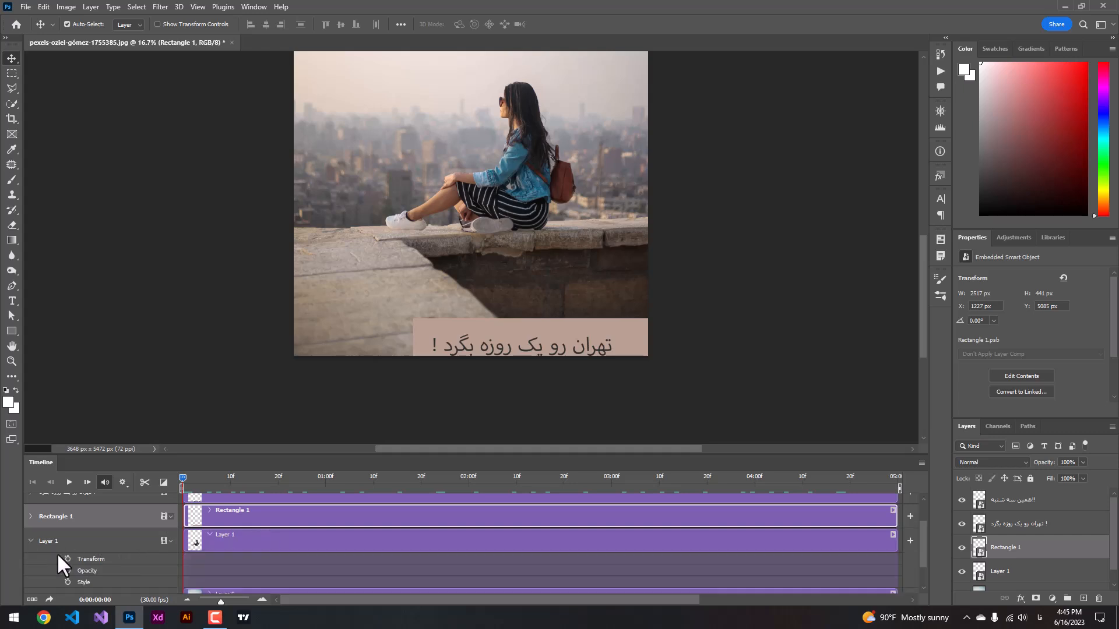
{"action": "left_click", "coordinate": [64, 524]}
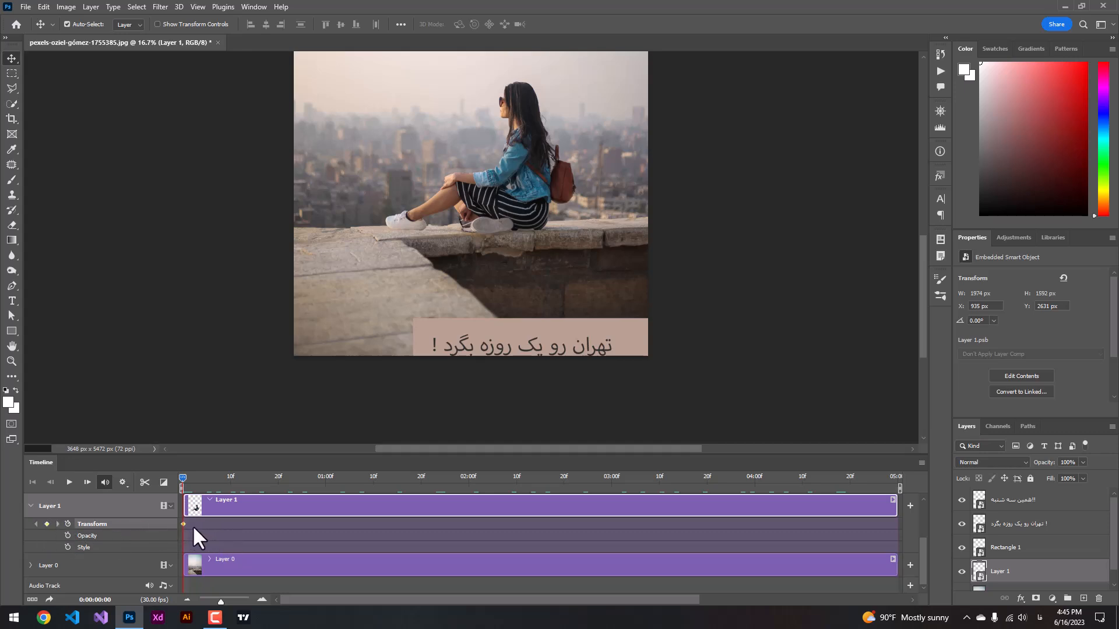
{"action": "left_click_drag", "start_coordinate": [183, 475], "coordinate": [757, 477]}
{"action": "left_click", "coordinate": [47, 524]}
{"action": "key", "text": "ctrl"}
Enlarge the seated woman at 04:00 to about 141% width and 132% height, and preview the motion back to the start
{"action": "key", "text": "ctrl+t"}
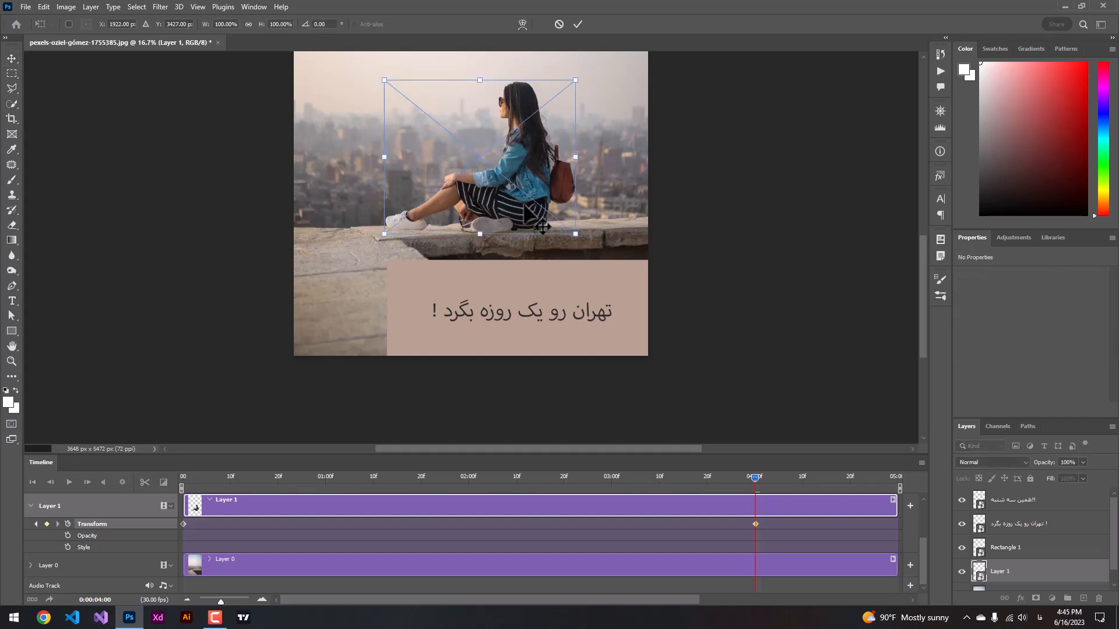
{"action": "scroll", "coordinate": [542, 227], "scroll_direction": "up", "scroll_amount": 3}
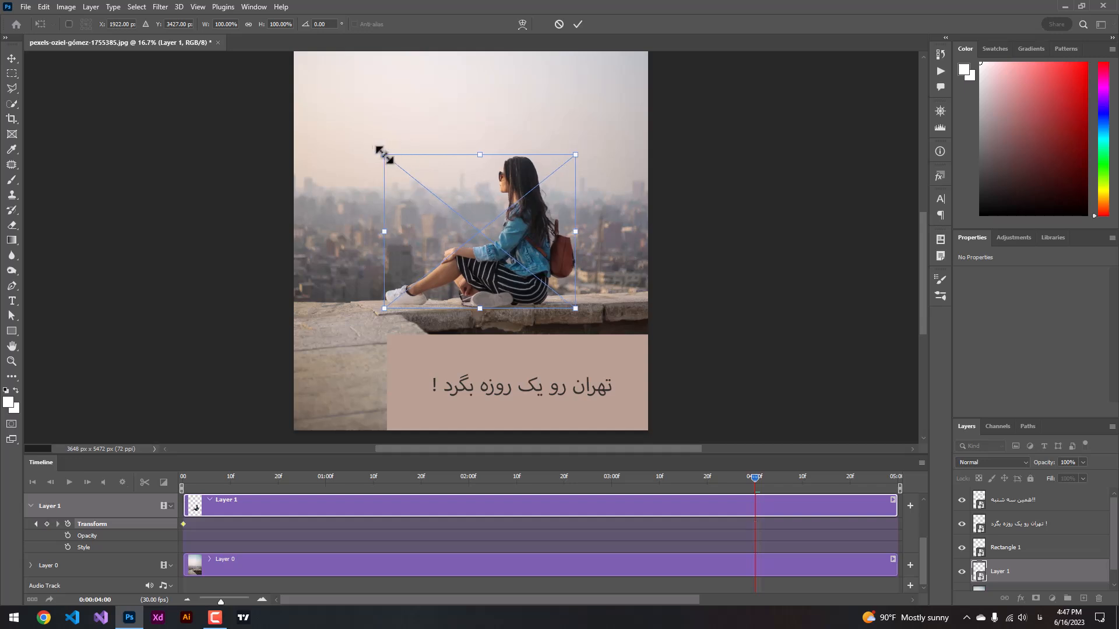
{"action": "left_click_drag", "start_coordinate": [383, 153], "coordinate": [303, 104]}
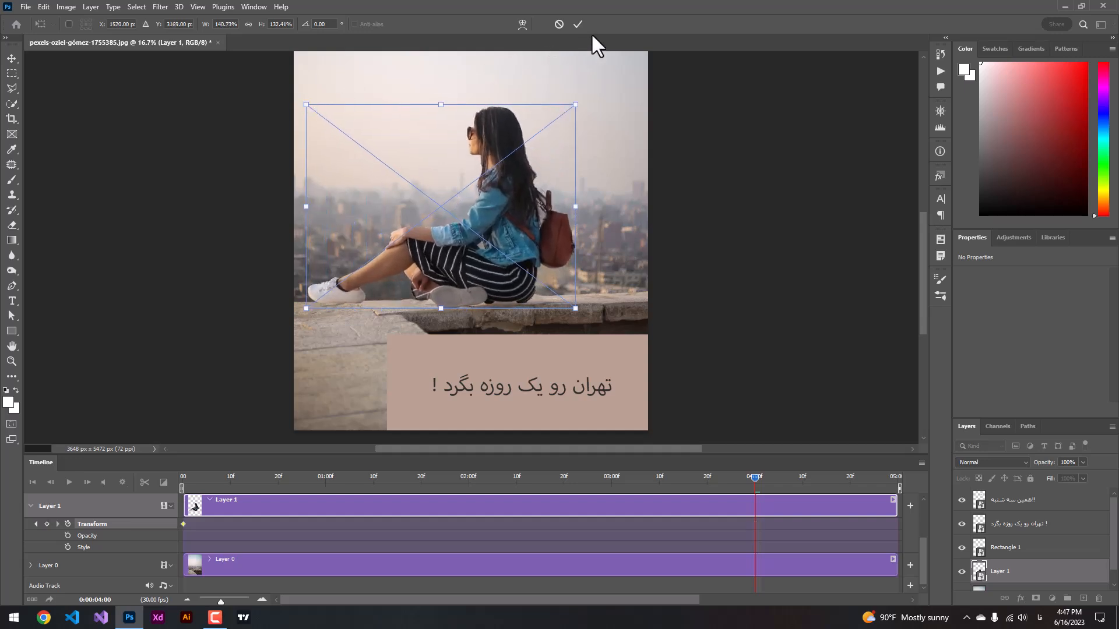
{"action": "left_click", "coordinate": [577, 23]}
{"action": "left_click_drag", "start_coordinate": [754, 476], "coordinate": [668, 476]}
{"action": "left_click_drag", "start_coordinate": [483, 473], "coordinate": [183, 463]}
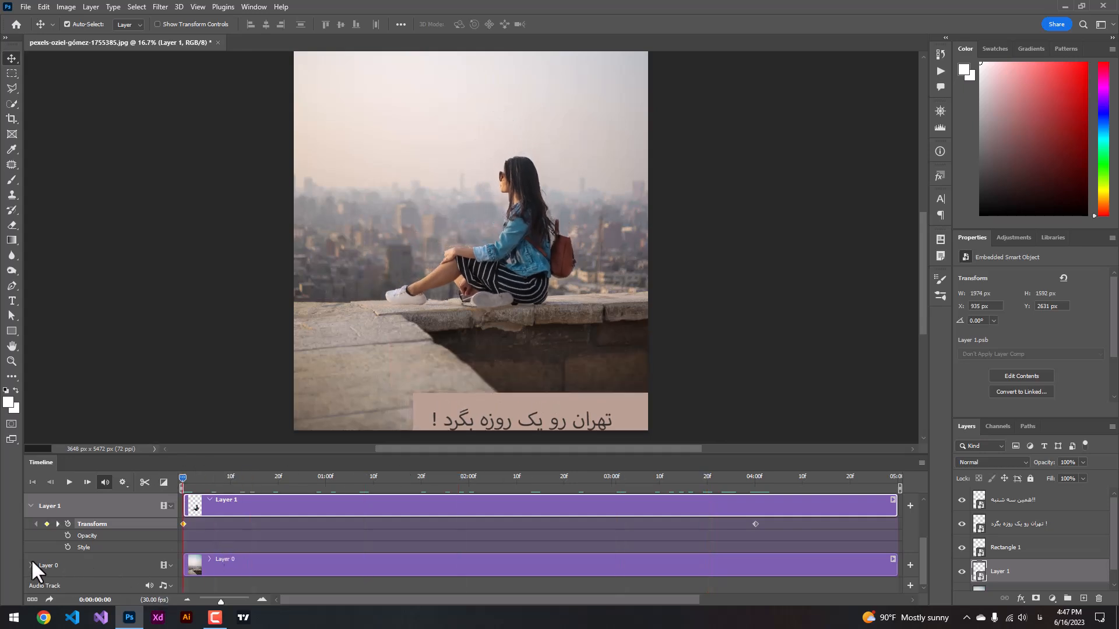
{"action": "left_click", "coordinate": [29, 505]}
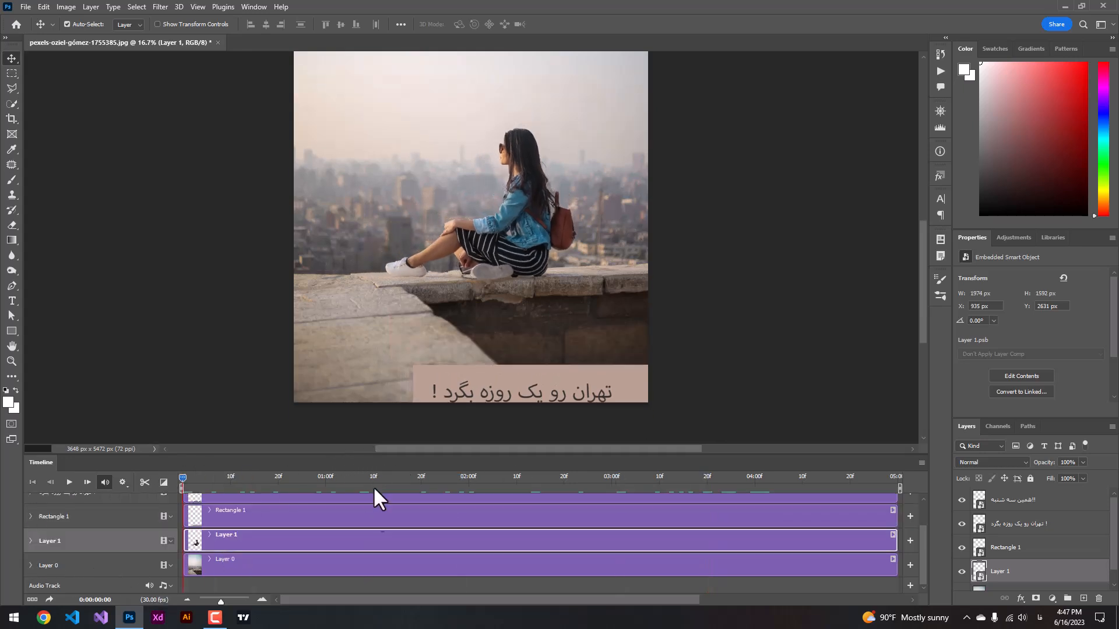
Start adding audio to the timeline's Audio Track and sort the Downloads files by size, smallest first
{"action": "scroll", "coordinate": [272, 551], "scroll_direction": "up", "scroll_amount": 2}
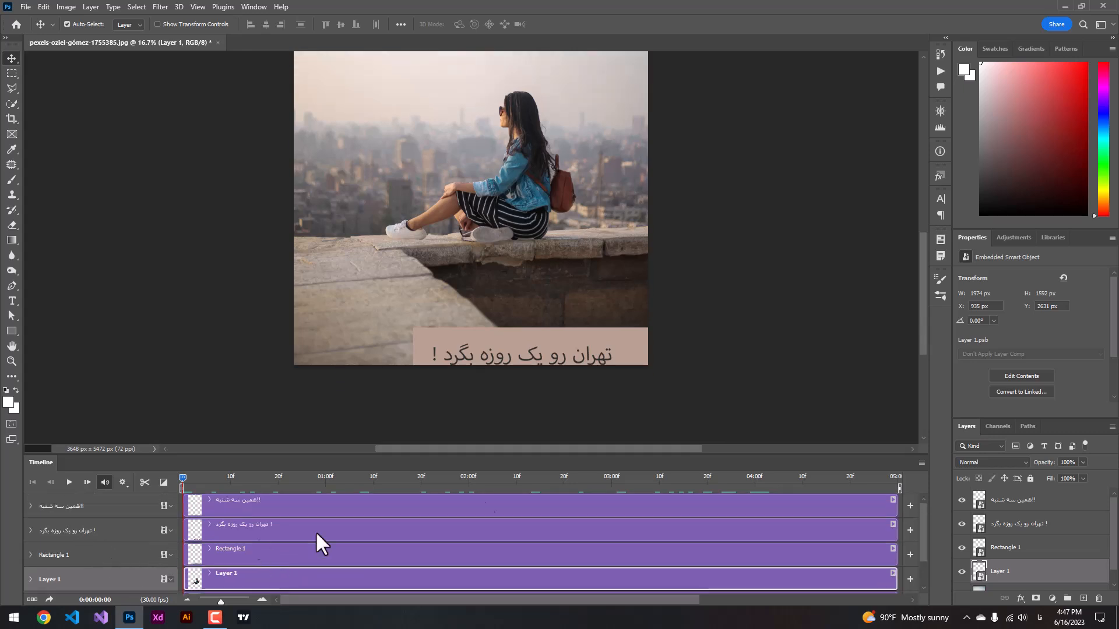
{"action": "left_click_drag", "start_coordinate": [922, 525], "coordinate": [917, 560]}
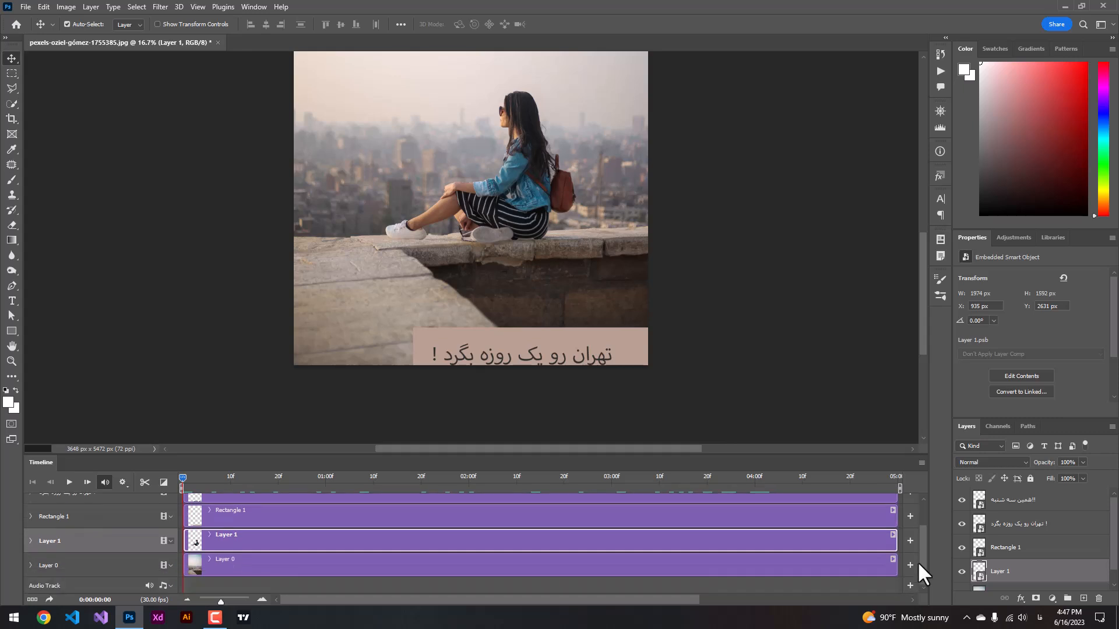
{"action": "left_click", "coordinate": [167, 586]}
{"action": "left_click", "coordinate": [192, 515]}
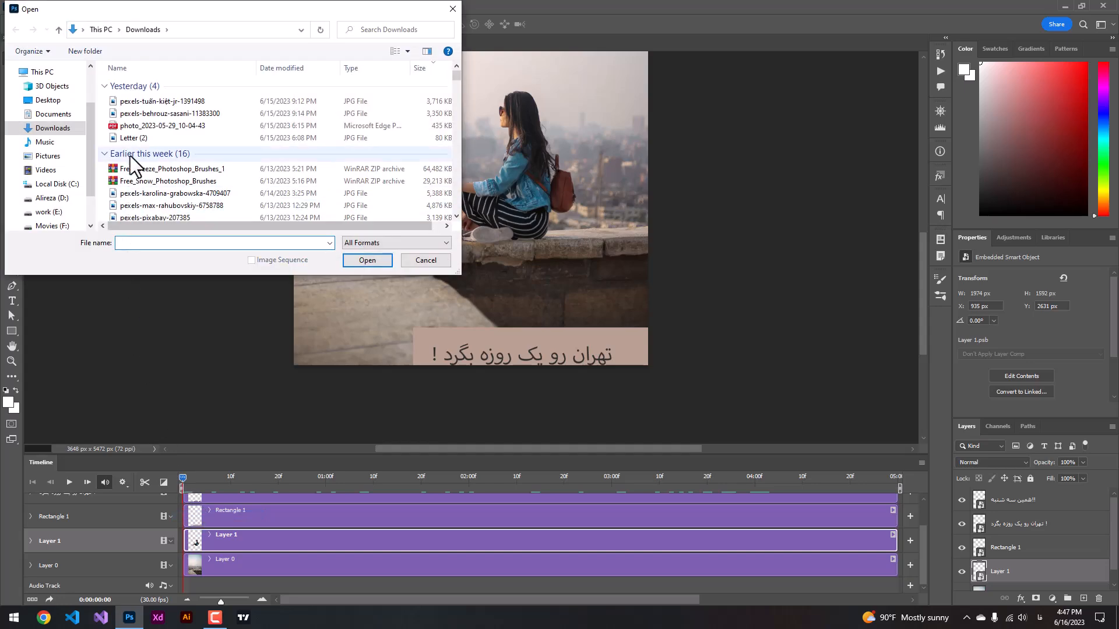
{"action": "scroll", "coordinate": [153, 107], "scroll_direction": "down", "scroll_amount": 1}
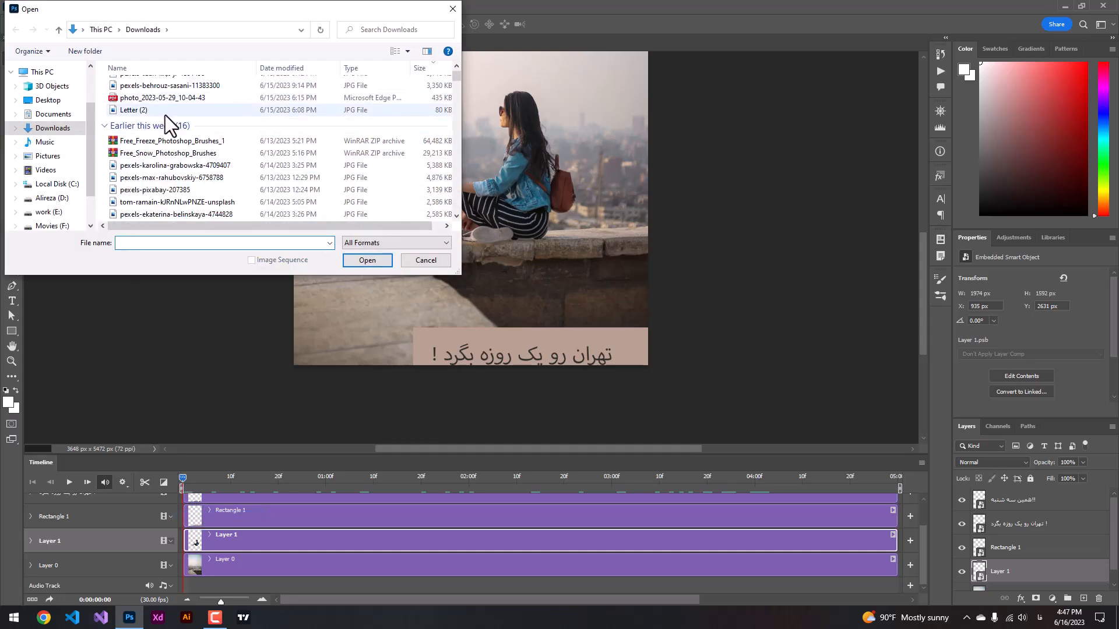
{"action": "scroll", "coordinate": [164, 169], "scroll_direction": "up", "scroll_amount": 1}
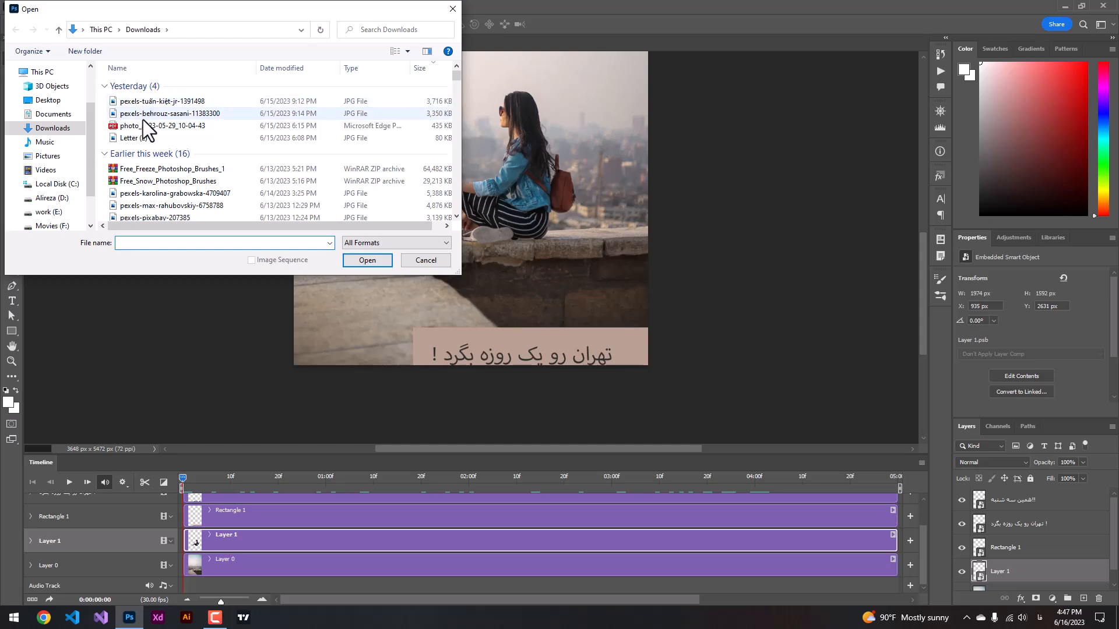
{"action": "scroll", "coordinate": [144, 134], "scroll_direction": "down", "scroll_amount": 6}
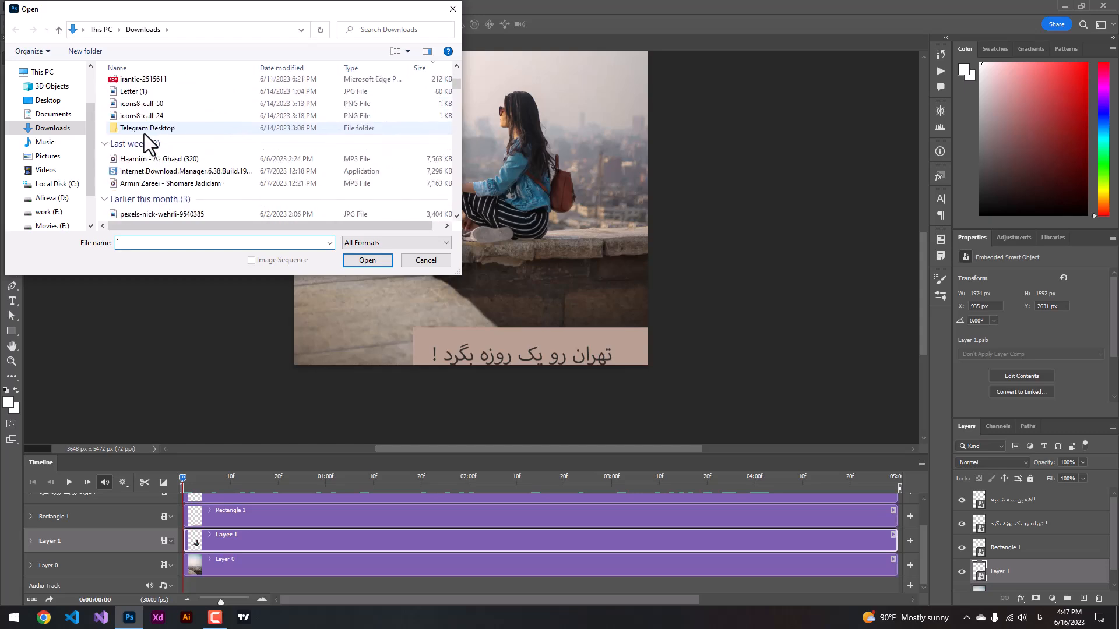
{"action": "scroll", "coordinate": [144, 134], "scroll_direction": "down", "scroll_amount": 2}
{"action": "scroll", "coordinate": [144, 134], "scroll_direction": "down", "scroll_amount": 10}
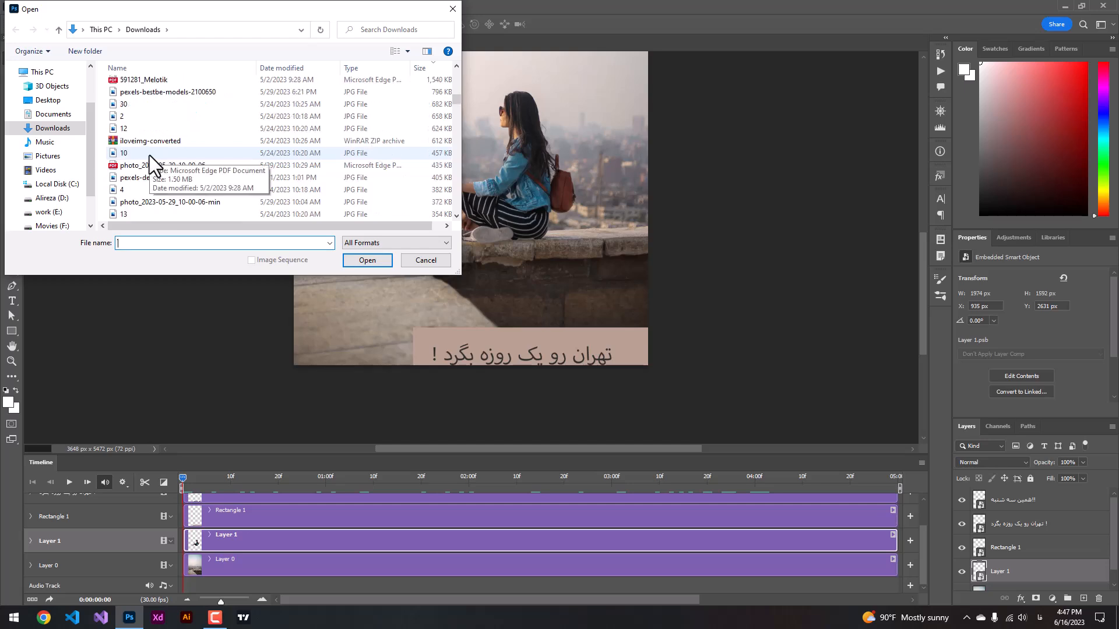
{"action": "scroll", "coordinate": [149, 155], "scroll_direction": "up", "scroll_amount": 15}
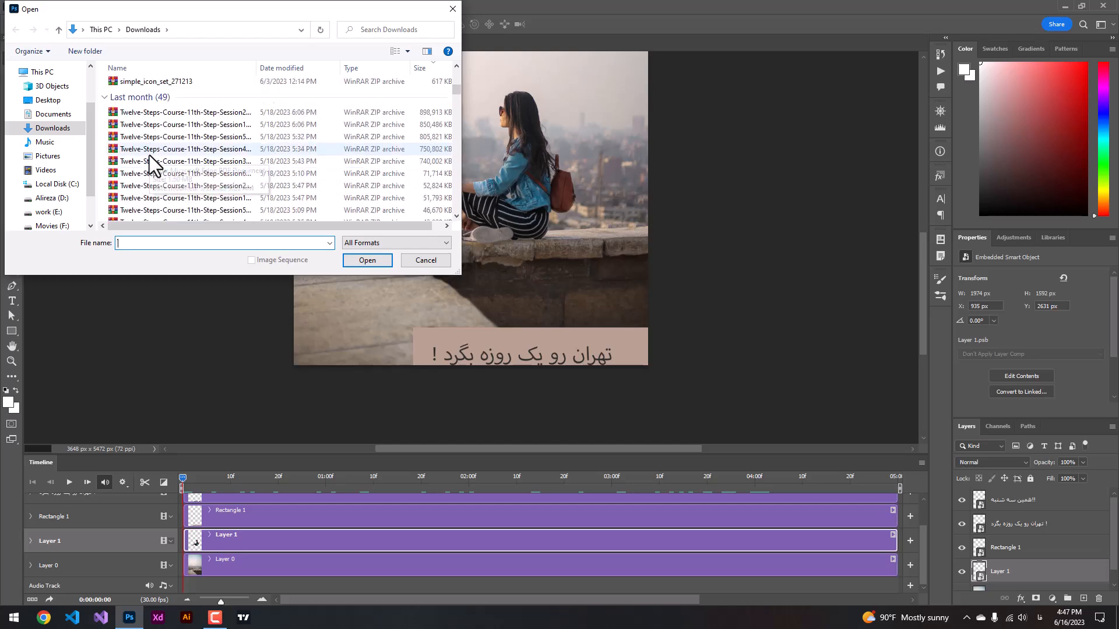
{"action": "left_click", "coordinate": [422, 71]}
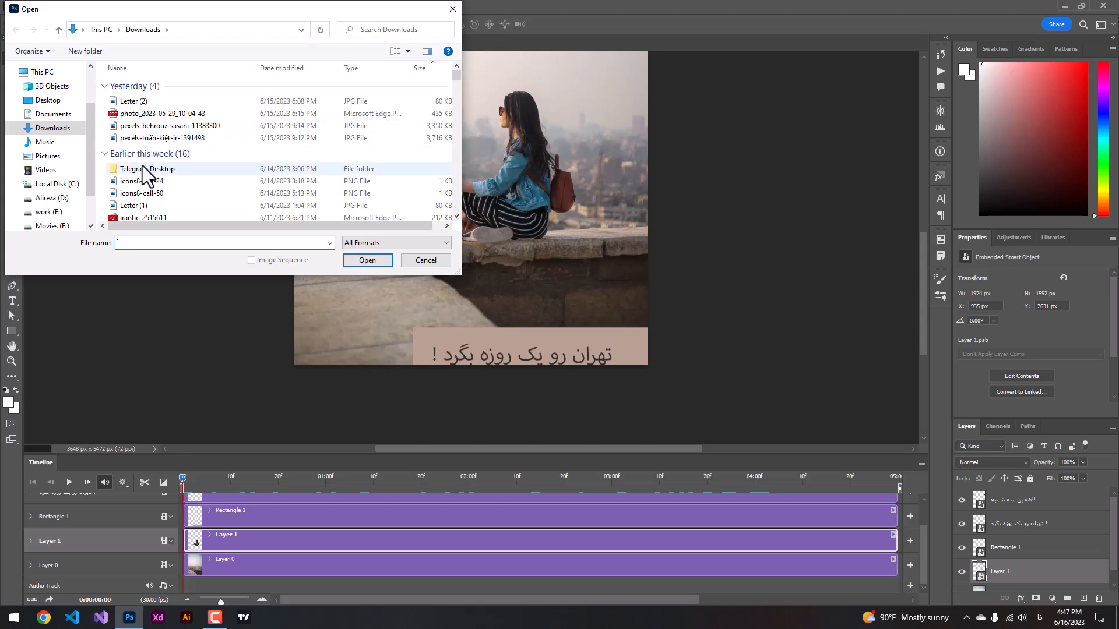
Add the MP3 file "Haamim - Az Ghasd (320)" to the Audio Track
{"action": "scroll", "coordinate": [142, 169], "scroll_direction": "down", "scroll_amount": 2}
{"action": "scroll", "coordinate": [142, 173], "scroll_direction": "down", "scroll_amount": 5}
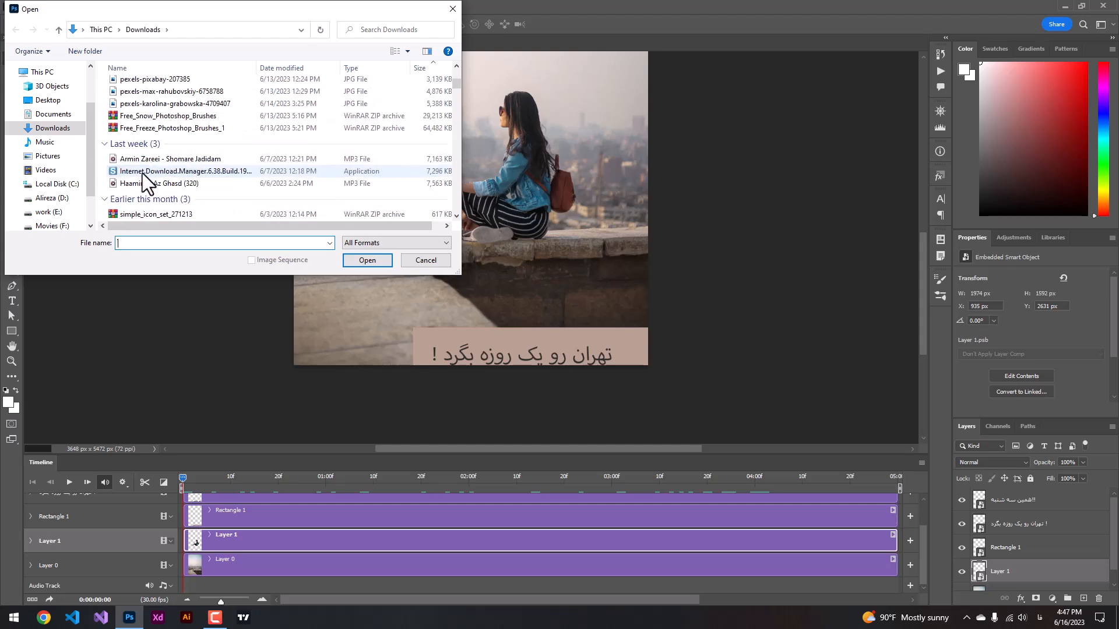
{"action": "left_click", "coordinate": [152, 184]}
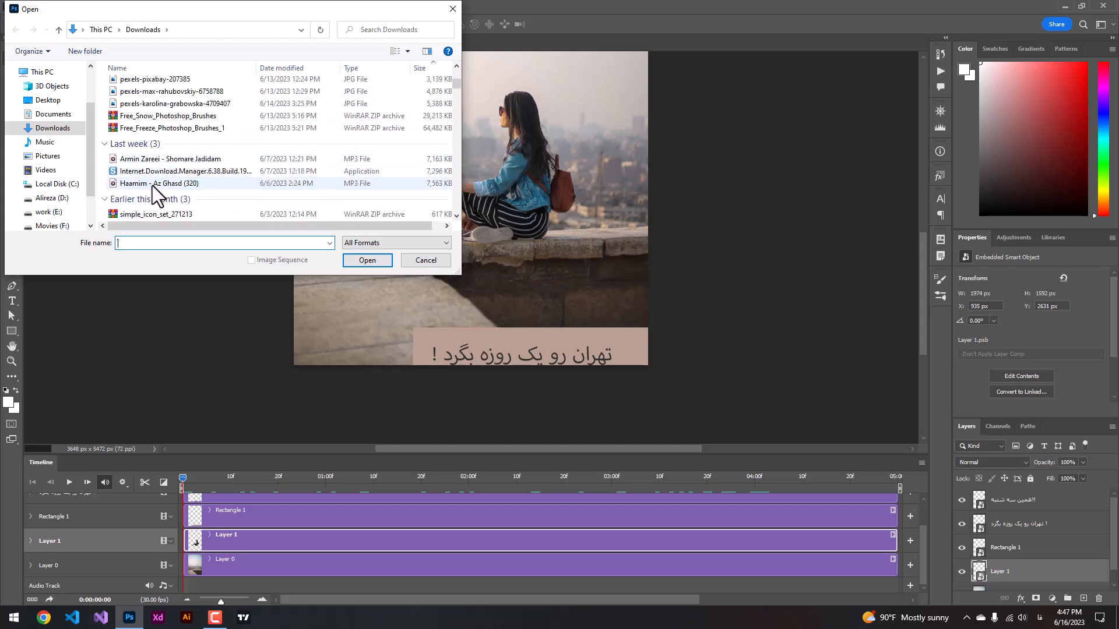
{"action": "left_click", "coordinate": [368, 260]}
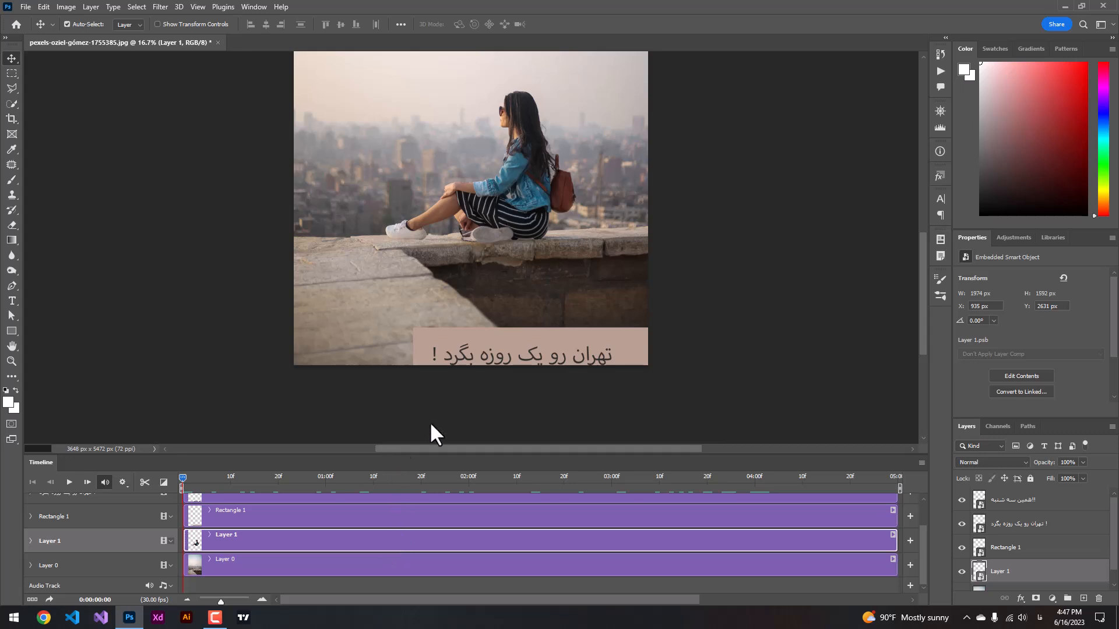
Trim the end of the audio clip to match the end of the video layers at 05:00
{"action": "scroll", "coordinate": [133, 124], "scroll_direction": "up", "scroll_amount": 1}
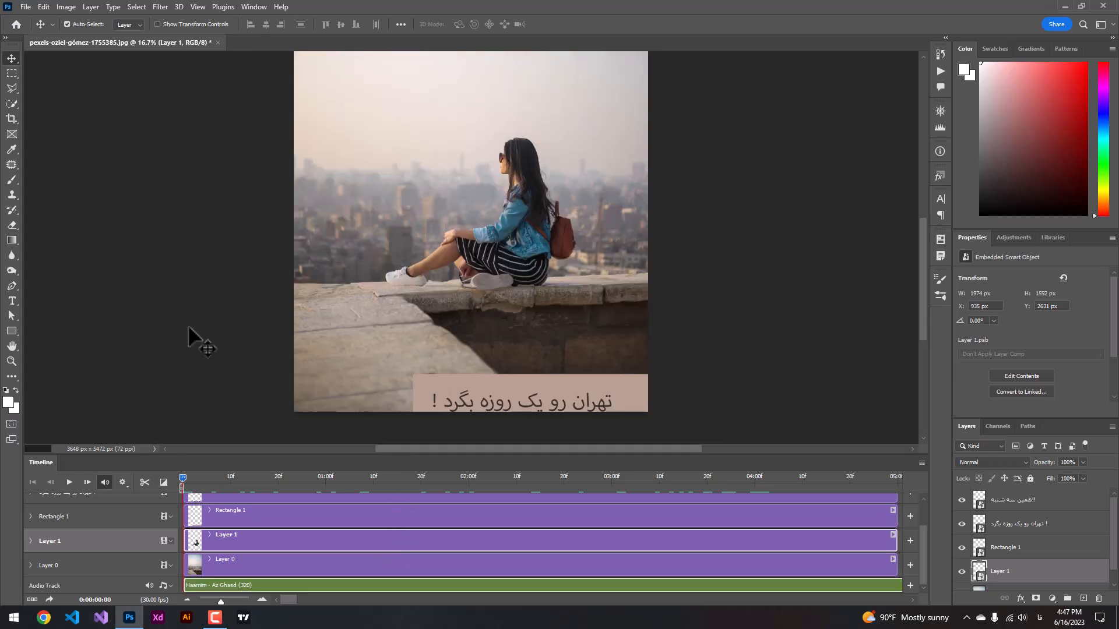
{"action": "left_click_drag", "start_coordinate": [286, 600], "coordinate": [900, 617]}
{"action": "left_click_drag", "start_coordinate": [531, 585], "coordinate": [893, 585]}
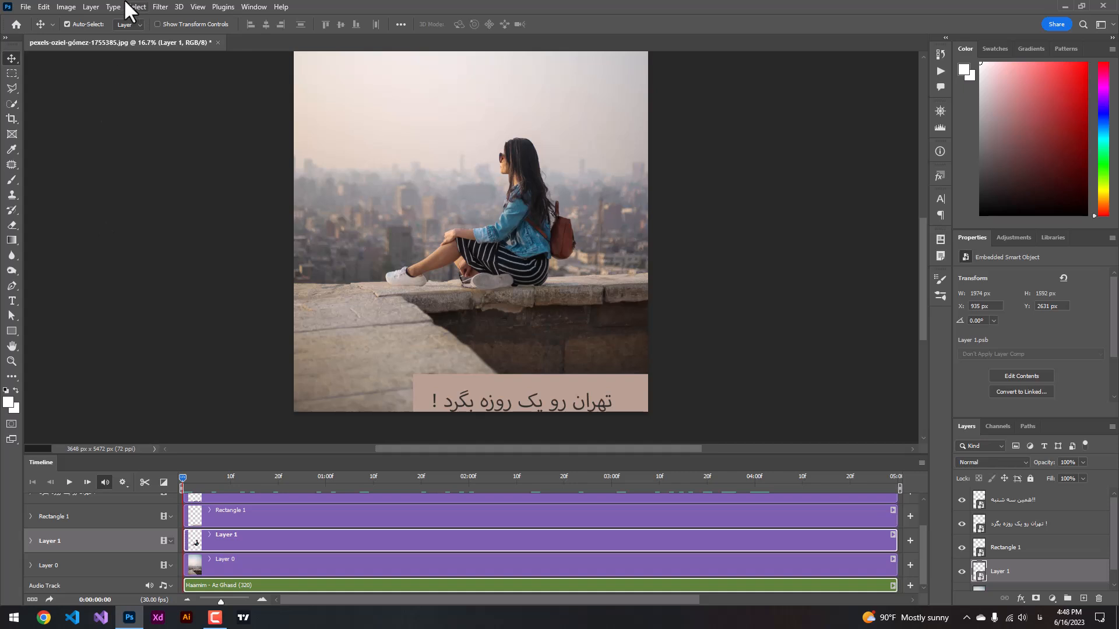
Try to render all frames as an H.264 video to the desktop at 3648 × 2304 px and 30 fps
{"action": "left_click", "coordinate": [25, 4]}
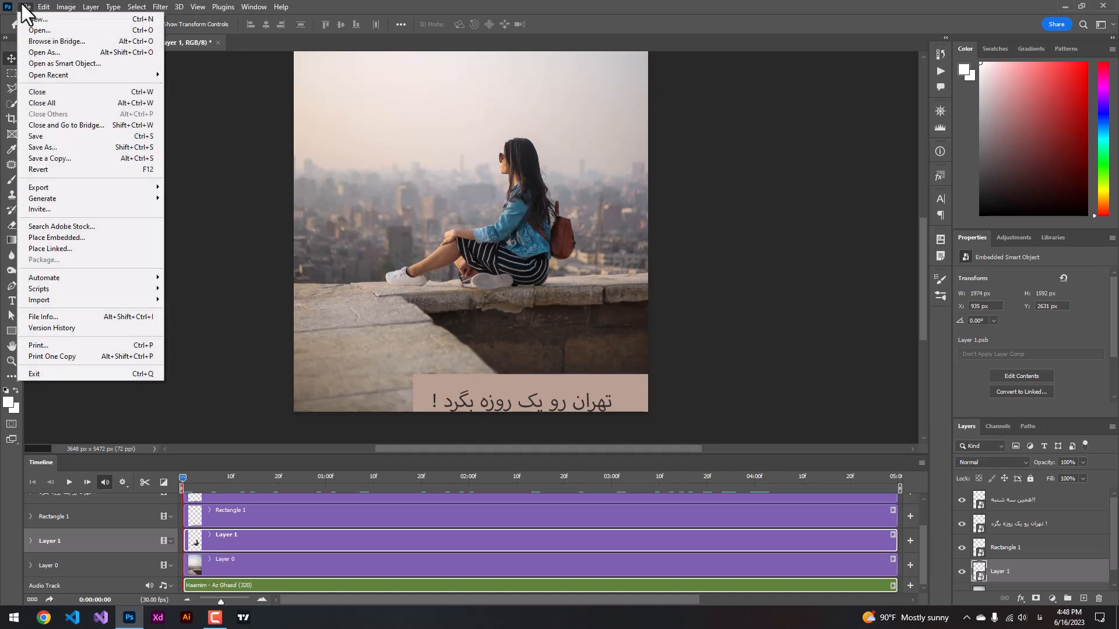
{"action": "mouse_move", "coordinate": [70, 189]}
{"action": "left_click", "coordinate": [285, 357]}
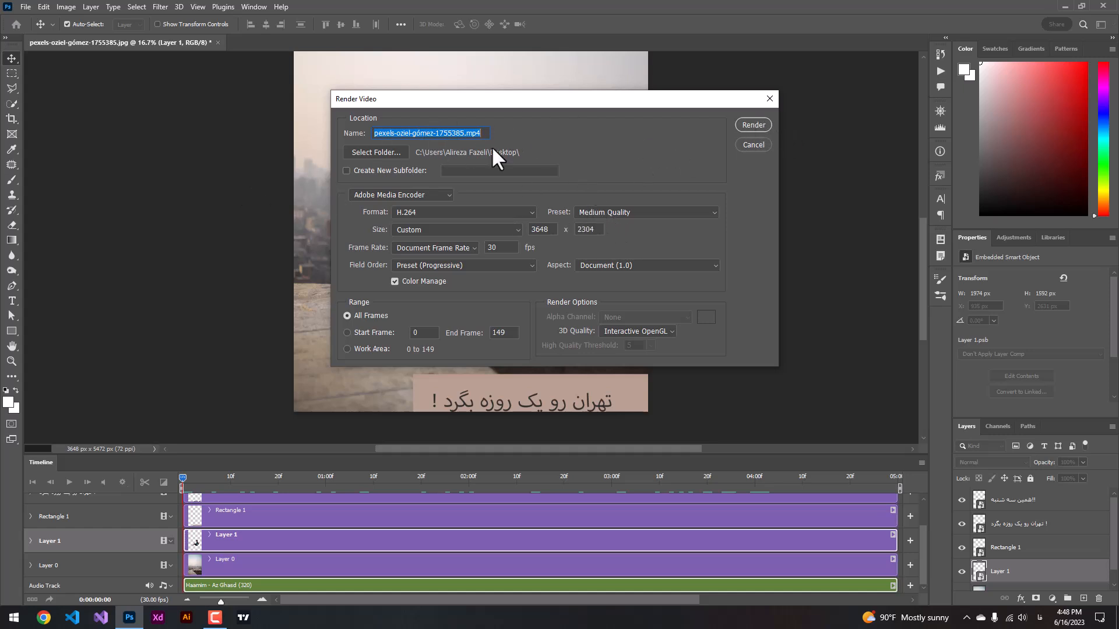
{"action": "left_click", "coordinate": [740, 126]}
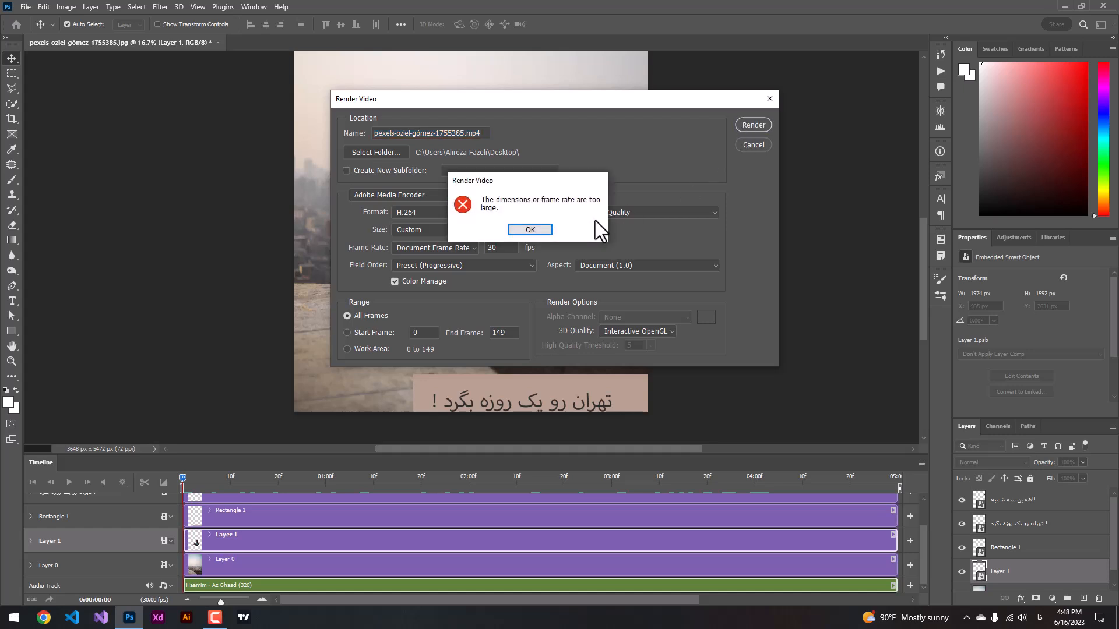
{"action": "key", "text": "Return"}
Set the output size to 1080 × 1080 px and render the H.264 video
{"action": "double_click", "coordinate": [543, 230]}
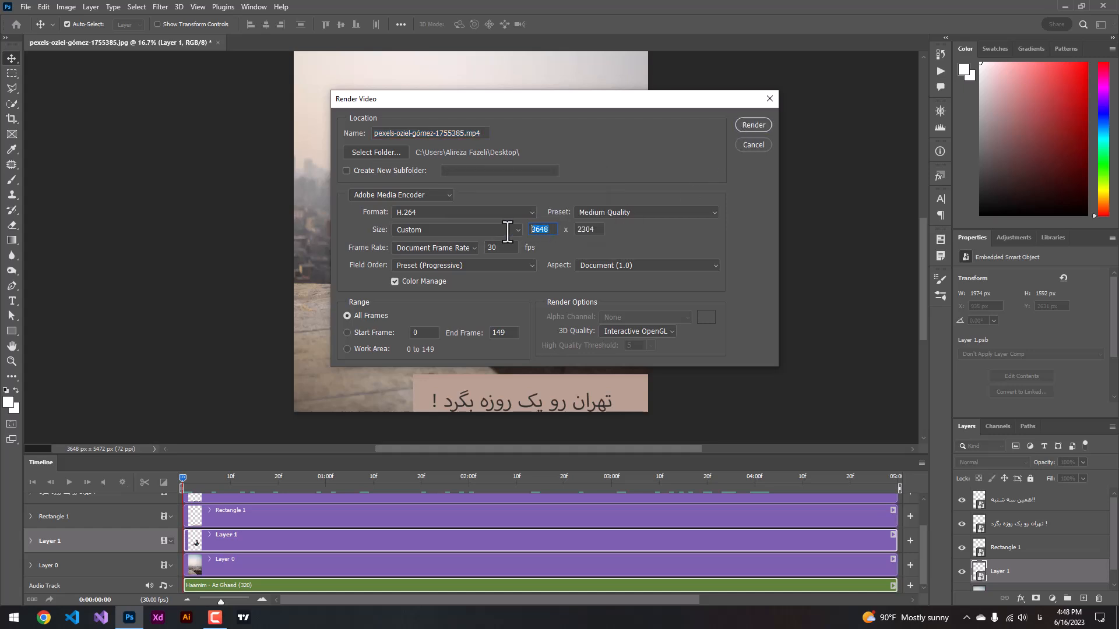
{"action": "type", "text": "1080"}
{"action": "key", "text": "Tab"}
{"action": "type", "text": "1080"}
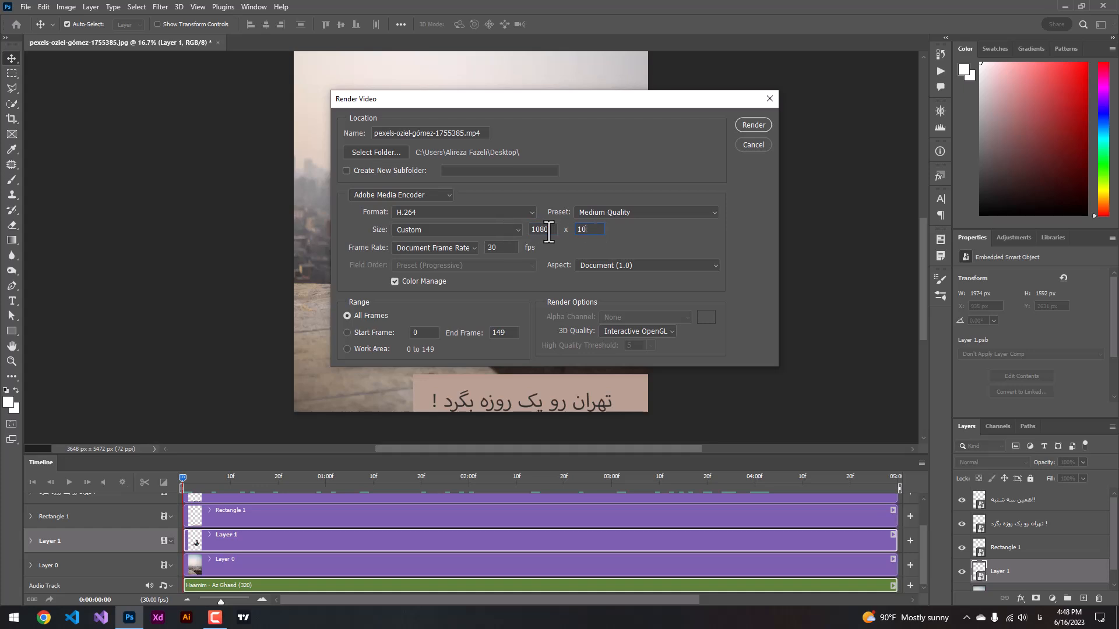
{"action": "left_click", "coordinate": [753, 125]}
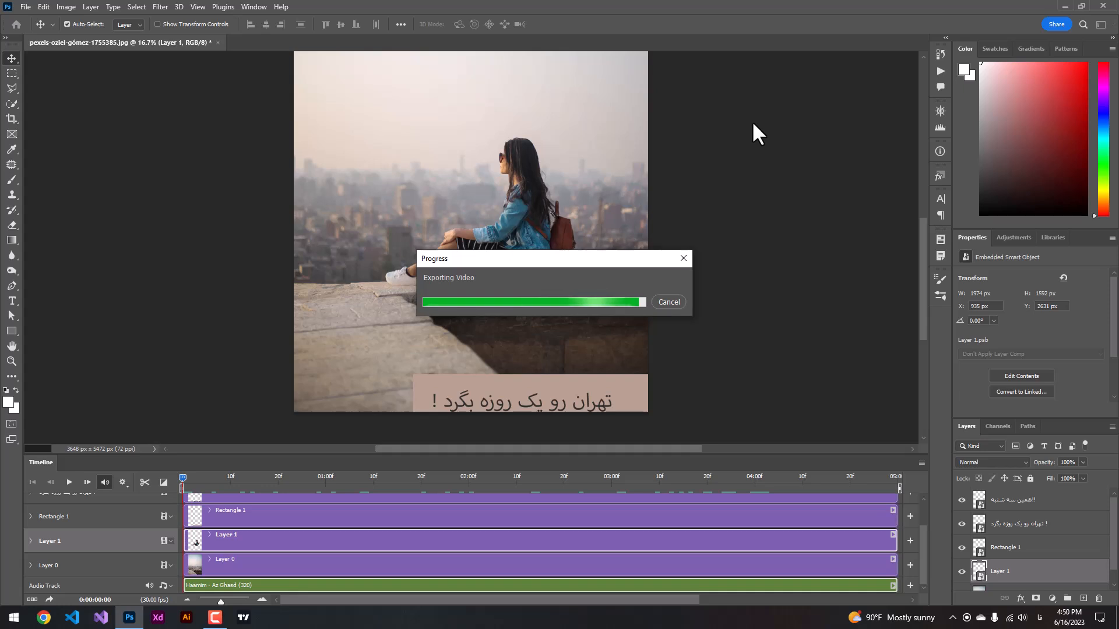
Minimize Photoshop and play the rendered MP4 from the desktop in the media player to review the animation
{"action": "scroll", "coordinate": [723, 181], "scroll_direction": "up", "scroll_amount": 2}
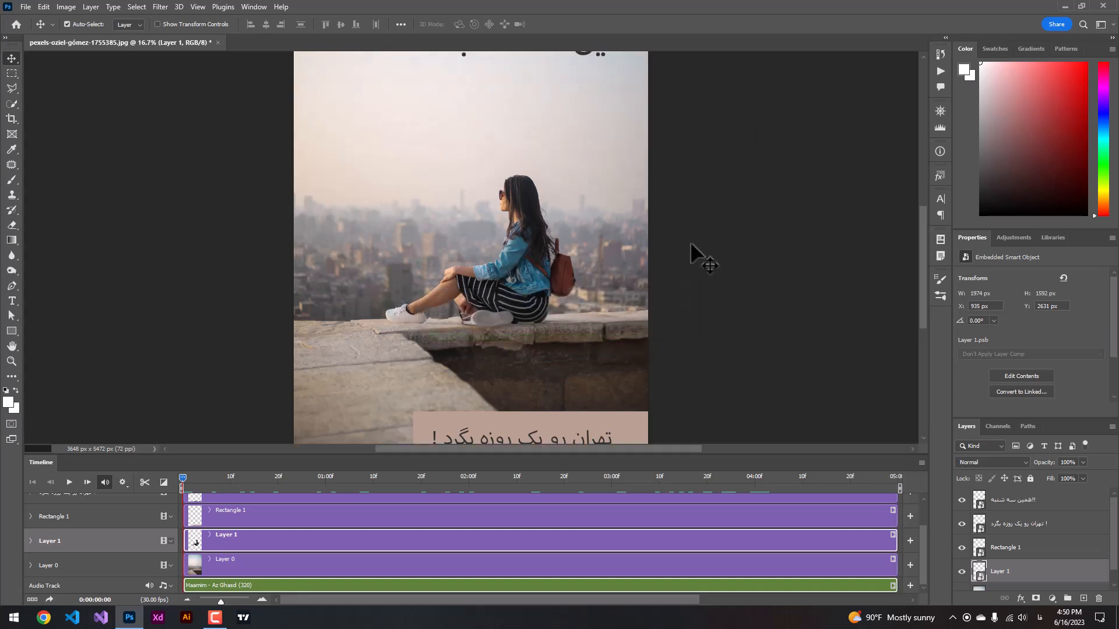
{"action": "left_click", "coordinate": [1065, 7]}
{"action": "double_click", "coordinate": [13, 452]}
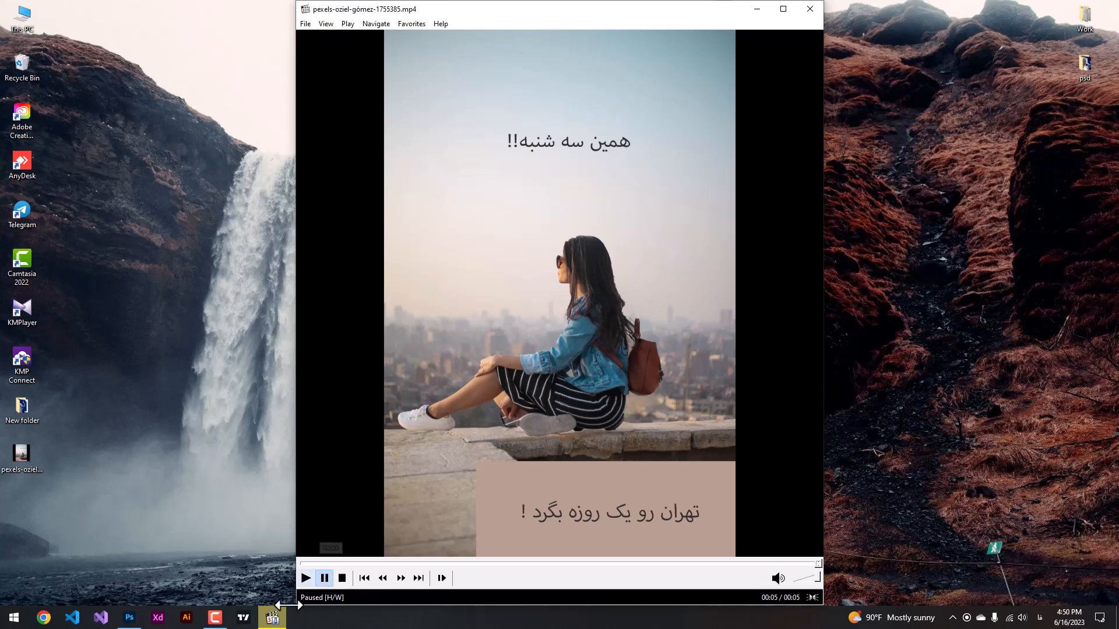
{"action": "left_click", "coordinate": [214, 615]}
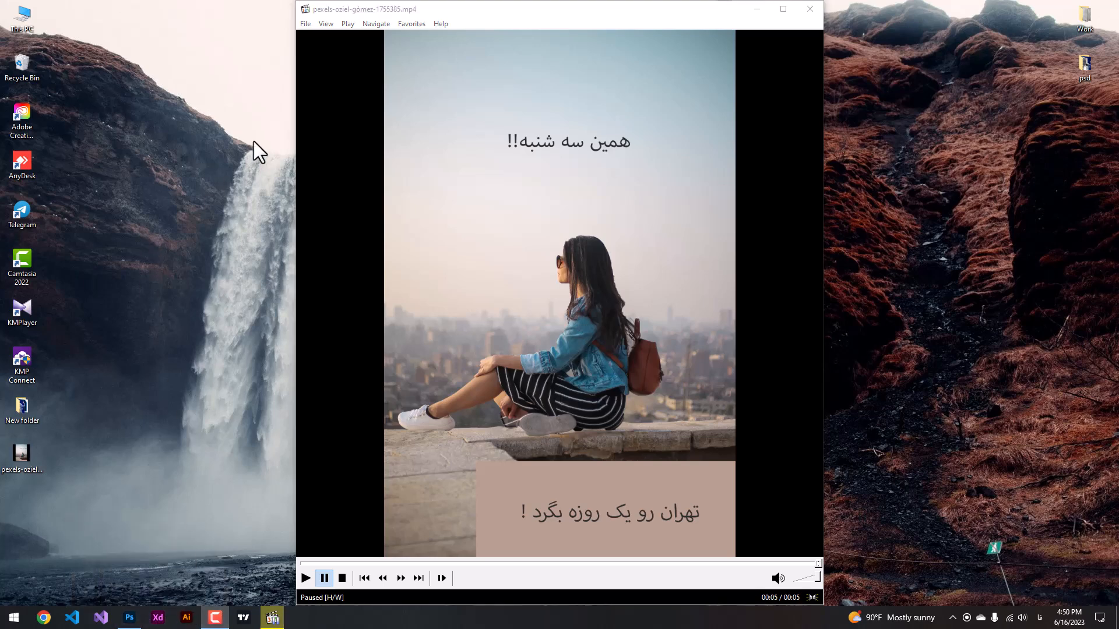